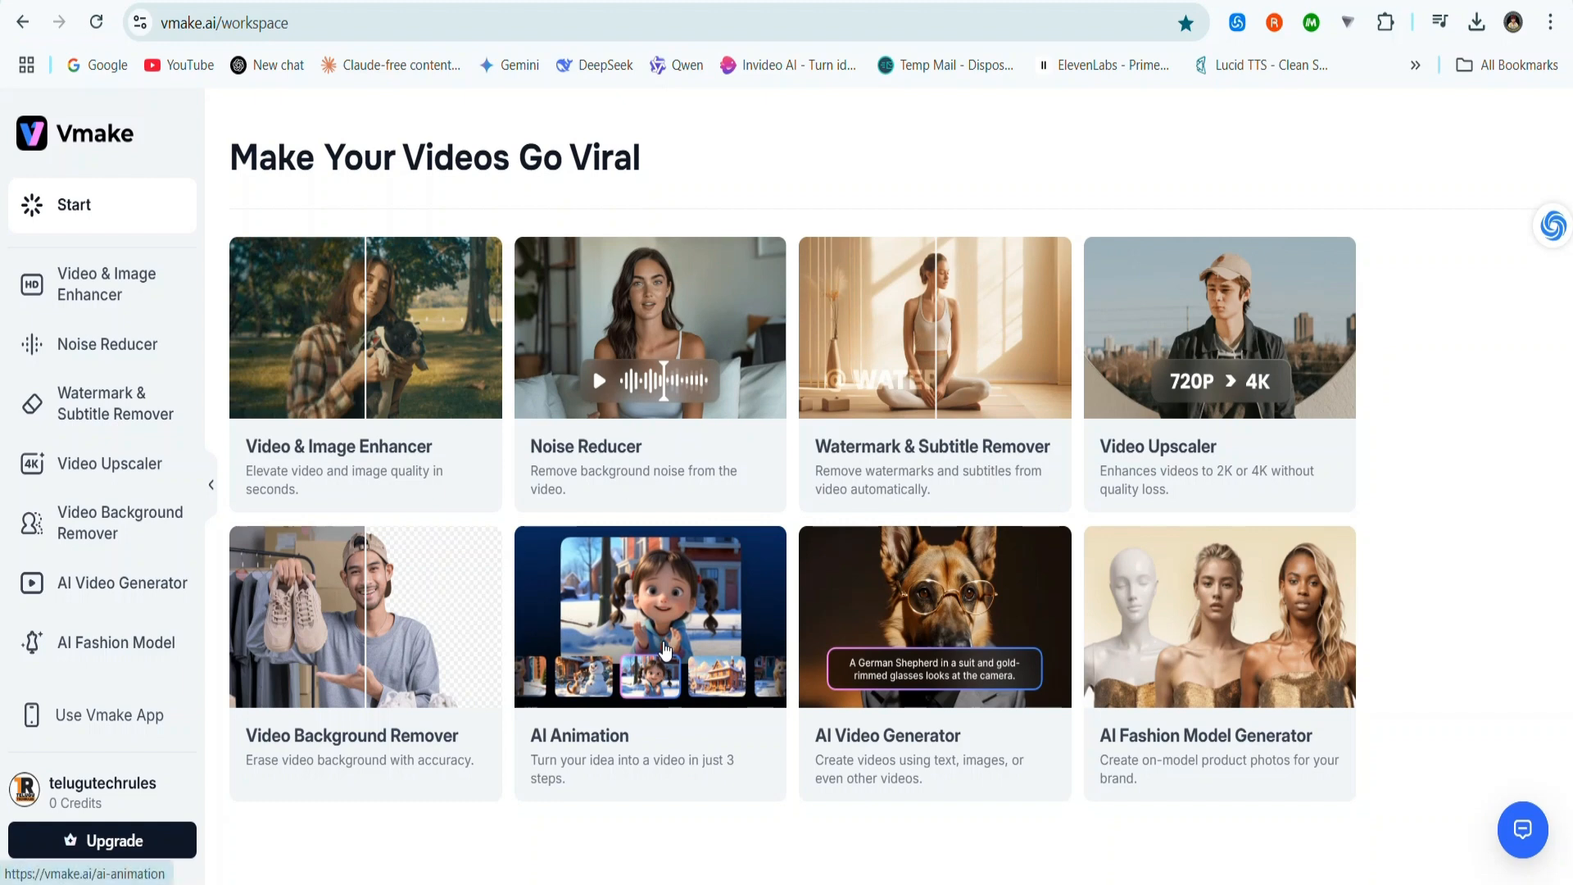
Step: Open the AI Animation tool and generate a script from the description "kids moral animal animation story"
click(665, 649)
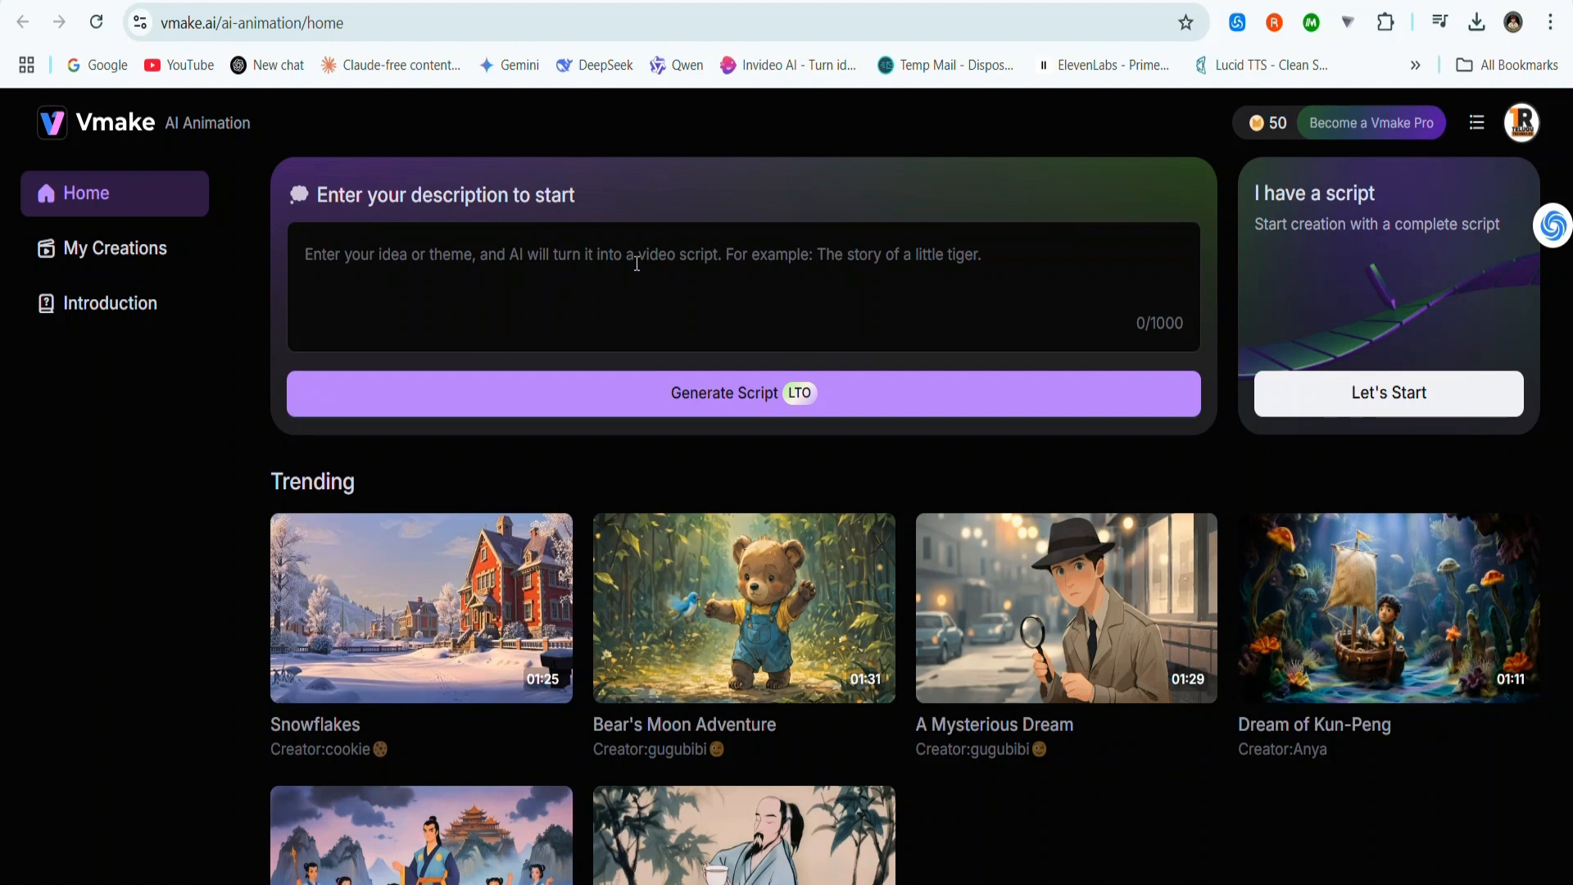
click(570, 249)
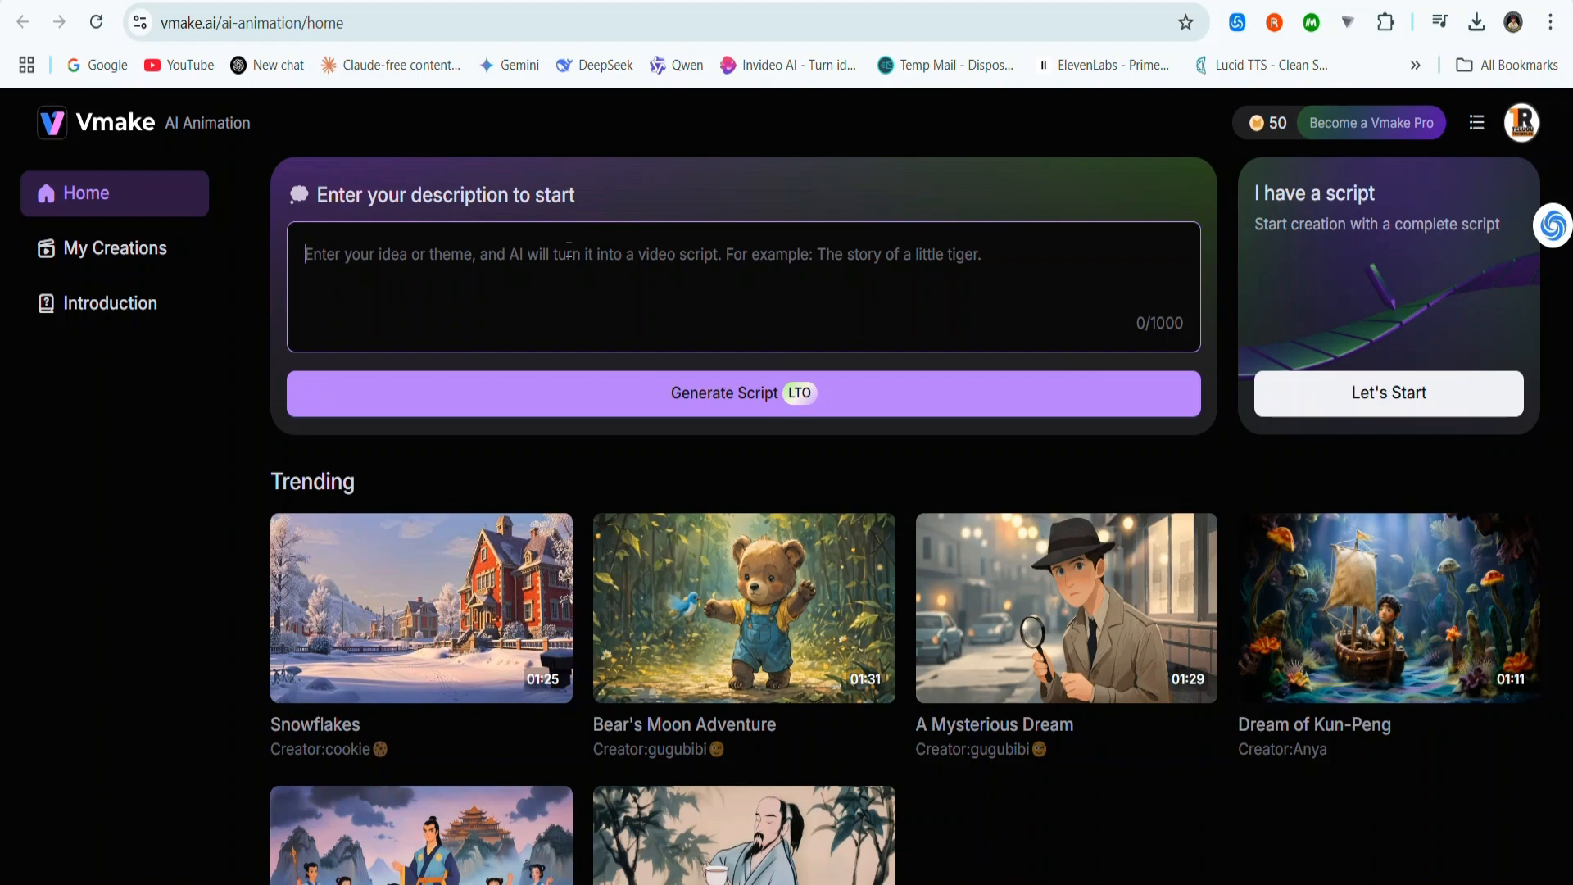
text(kids moral animal animation story)
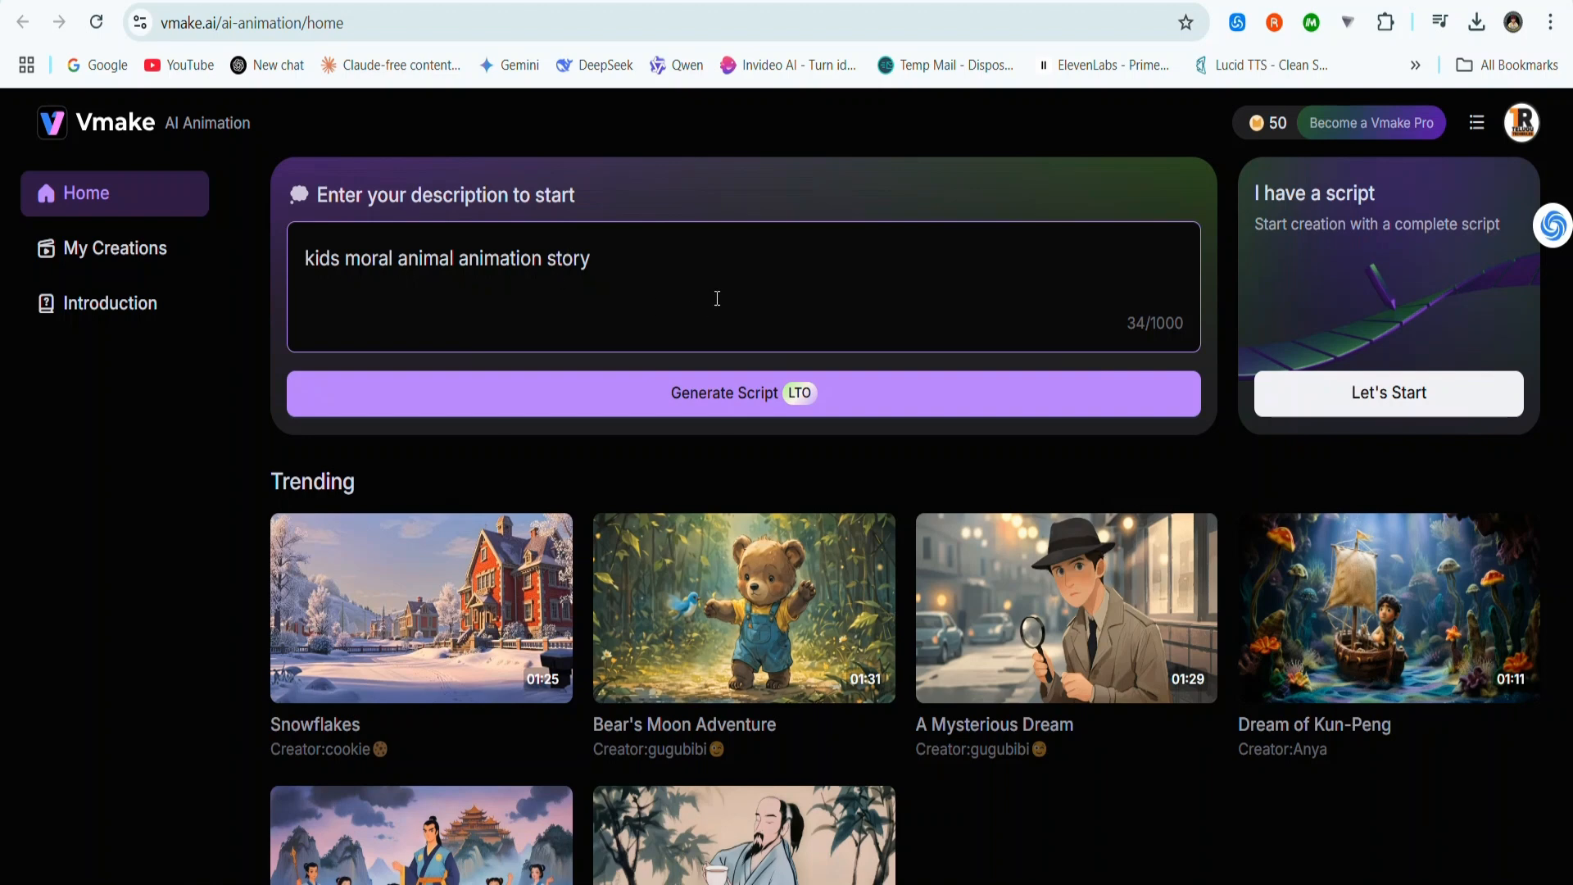
click(751, 398)
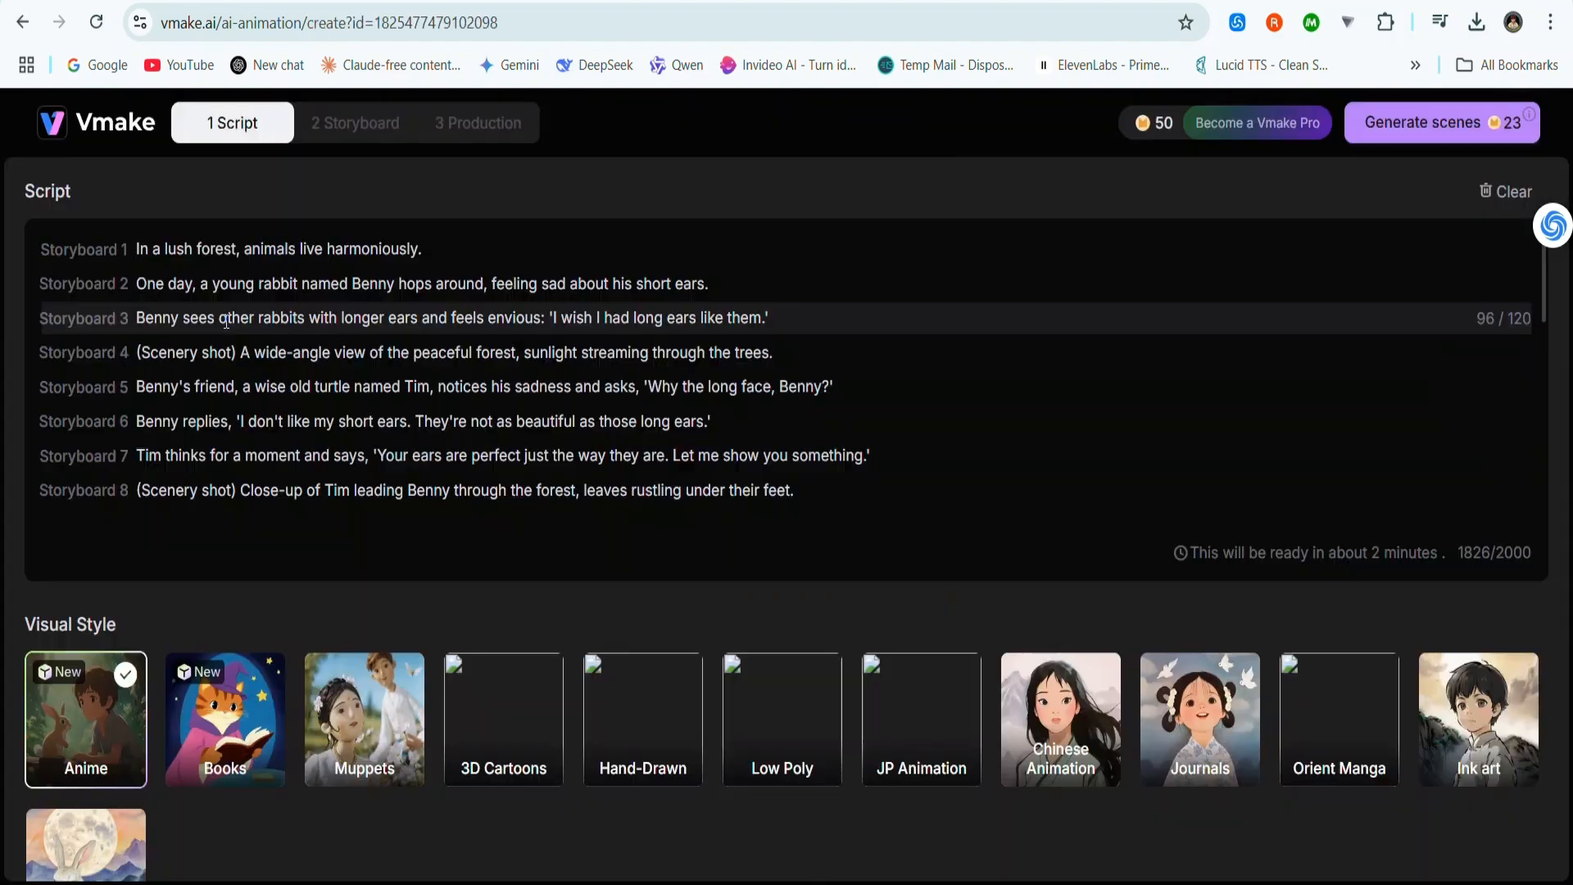
Step: Set the visual style to 3D Cartoons and generate the story's characters
scroll(205, 284, down, 6)
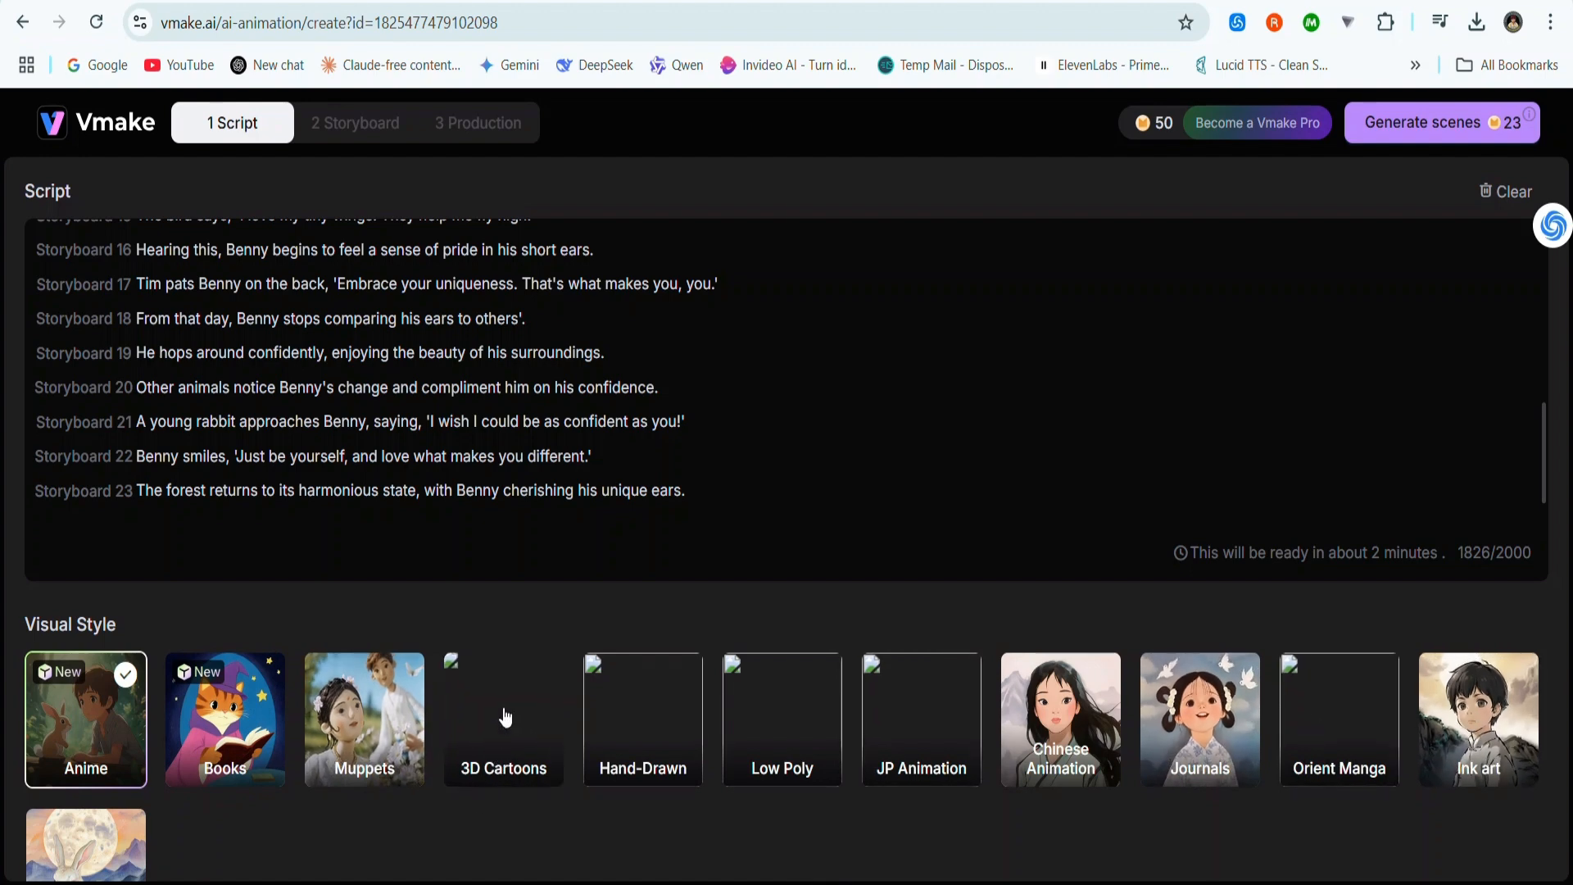
click(506, 718)
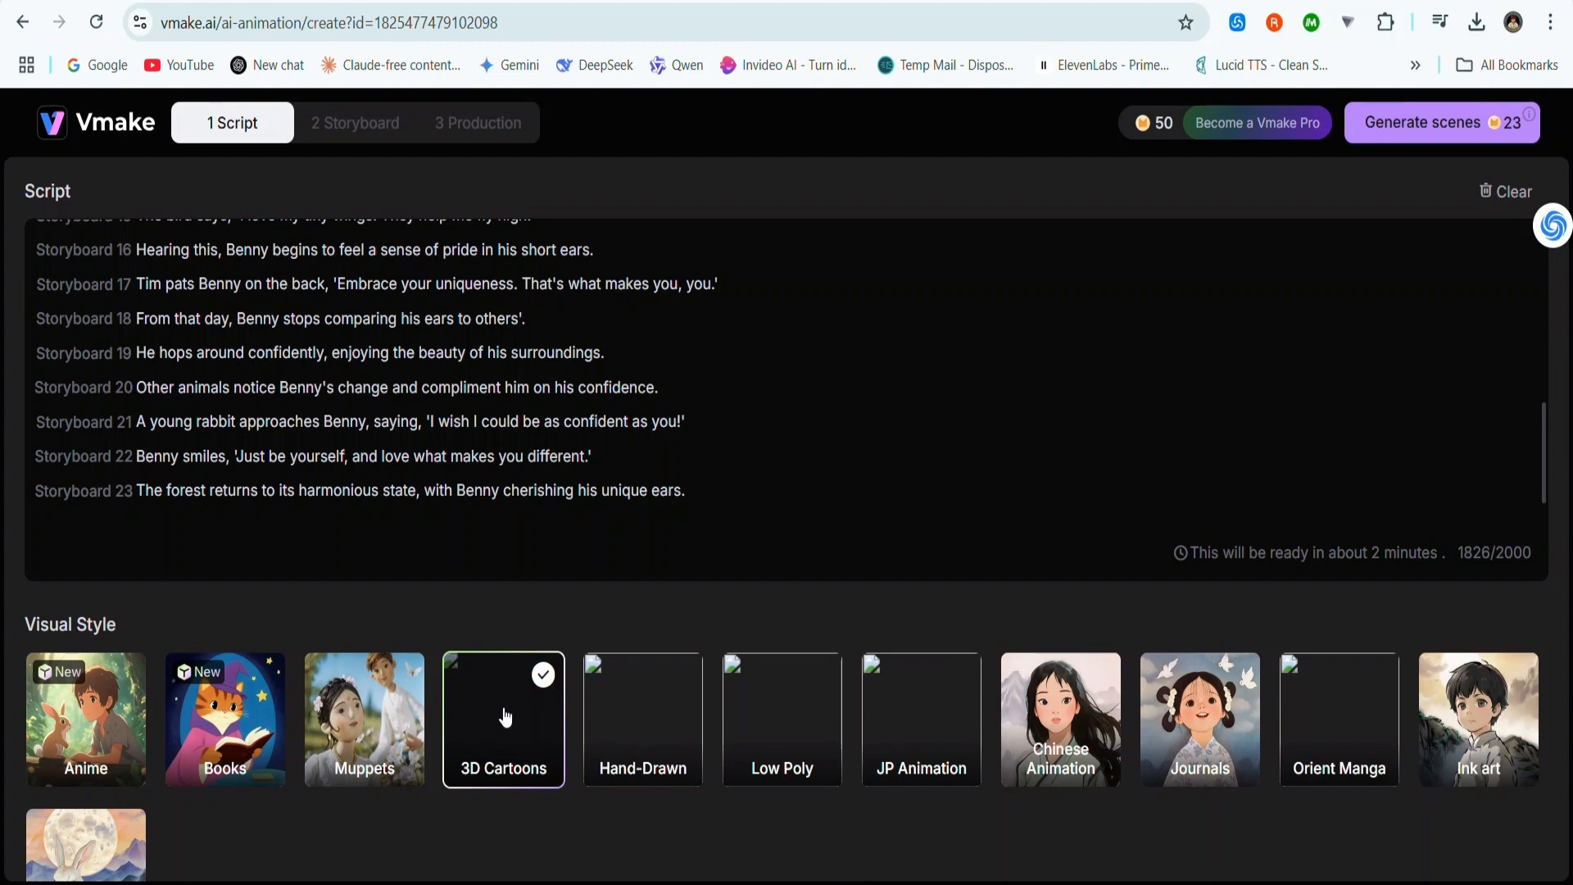
scroll(959, 534, down, 6)
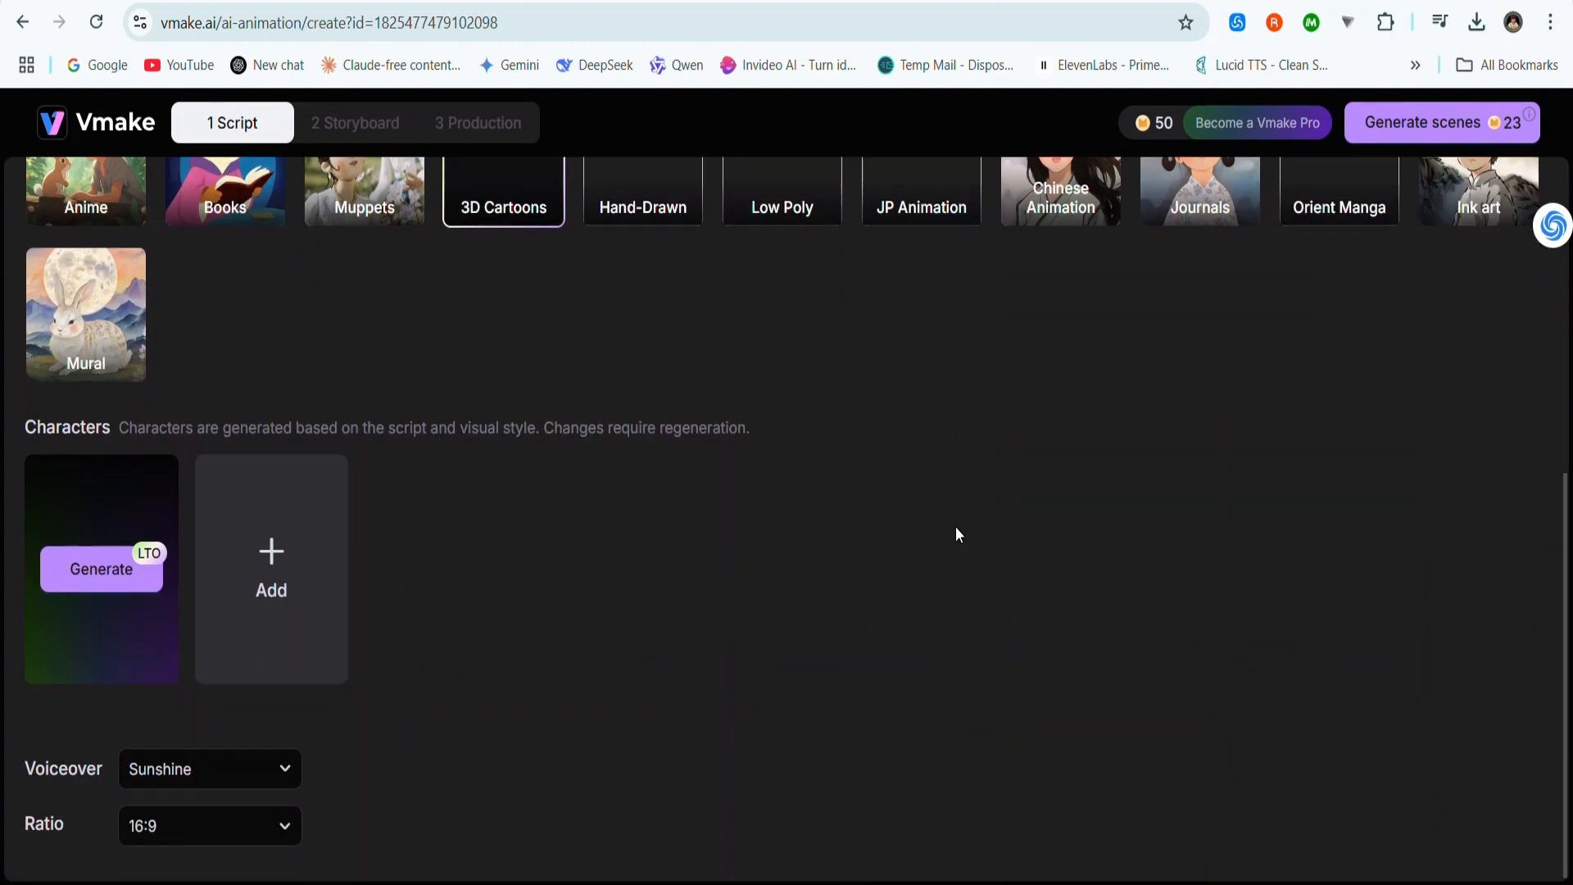
click(92, 581)
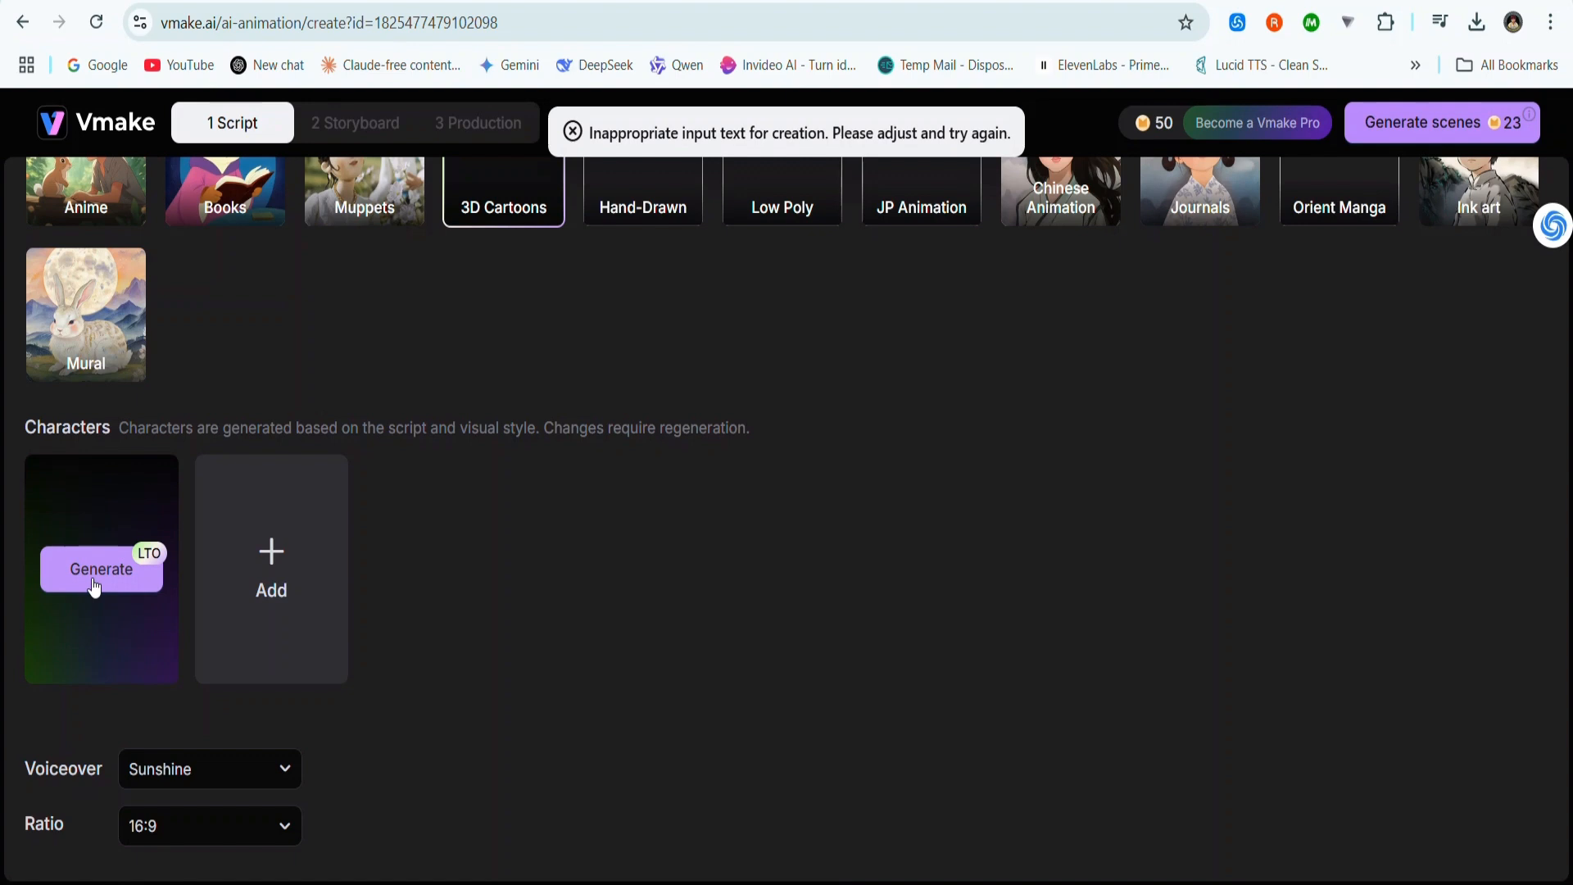
click(96, 583)
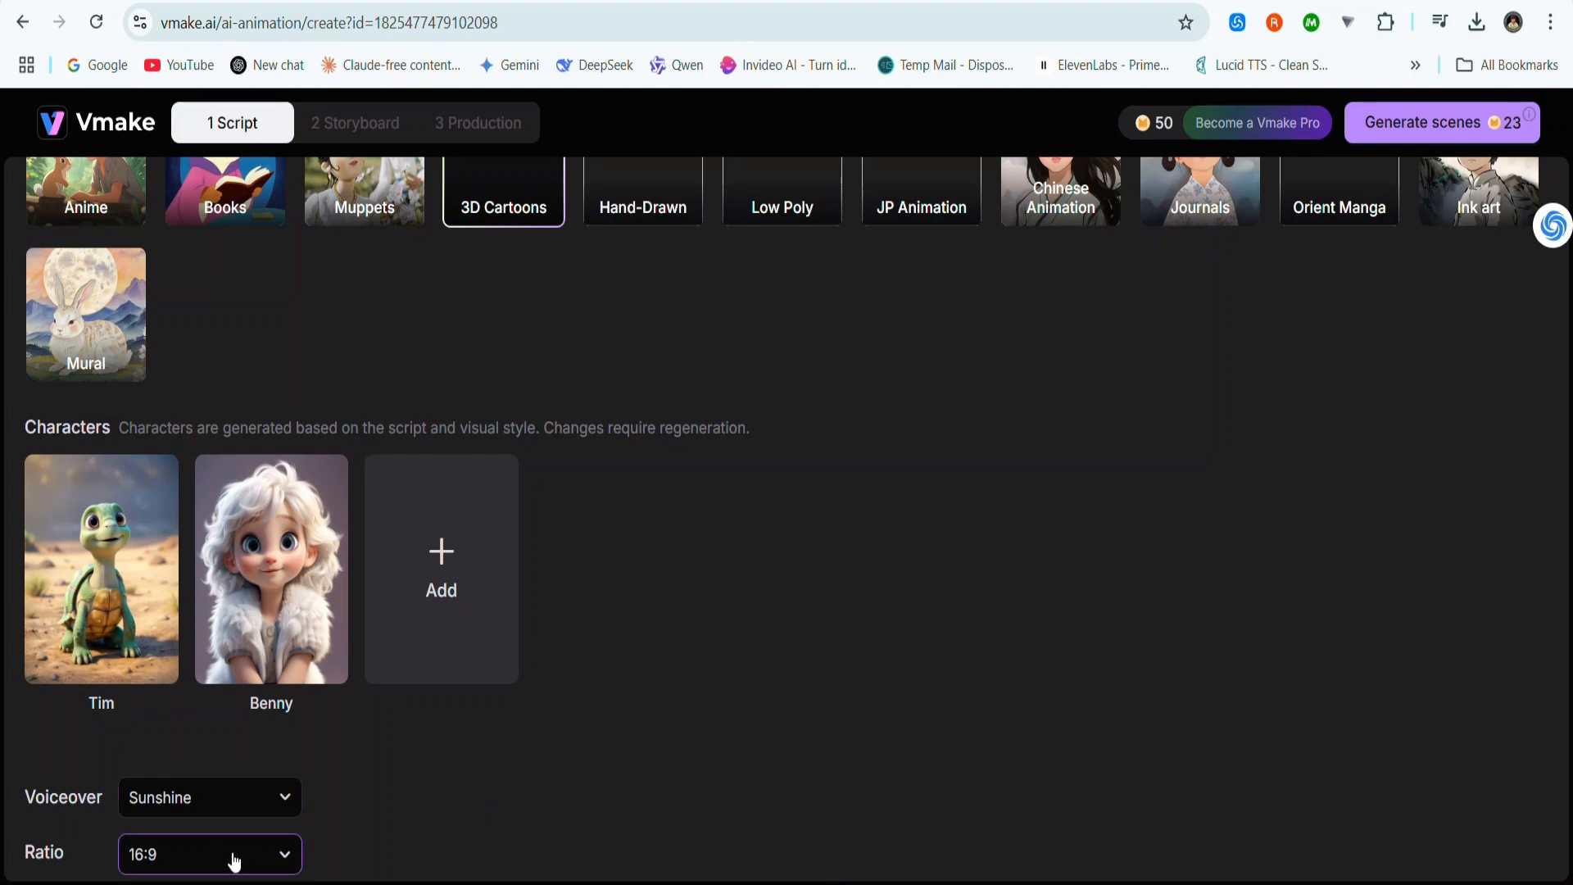
Step: Generate the storyboard scenes from the script and look through the scene list
scroll(799, 721, down, 1)
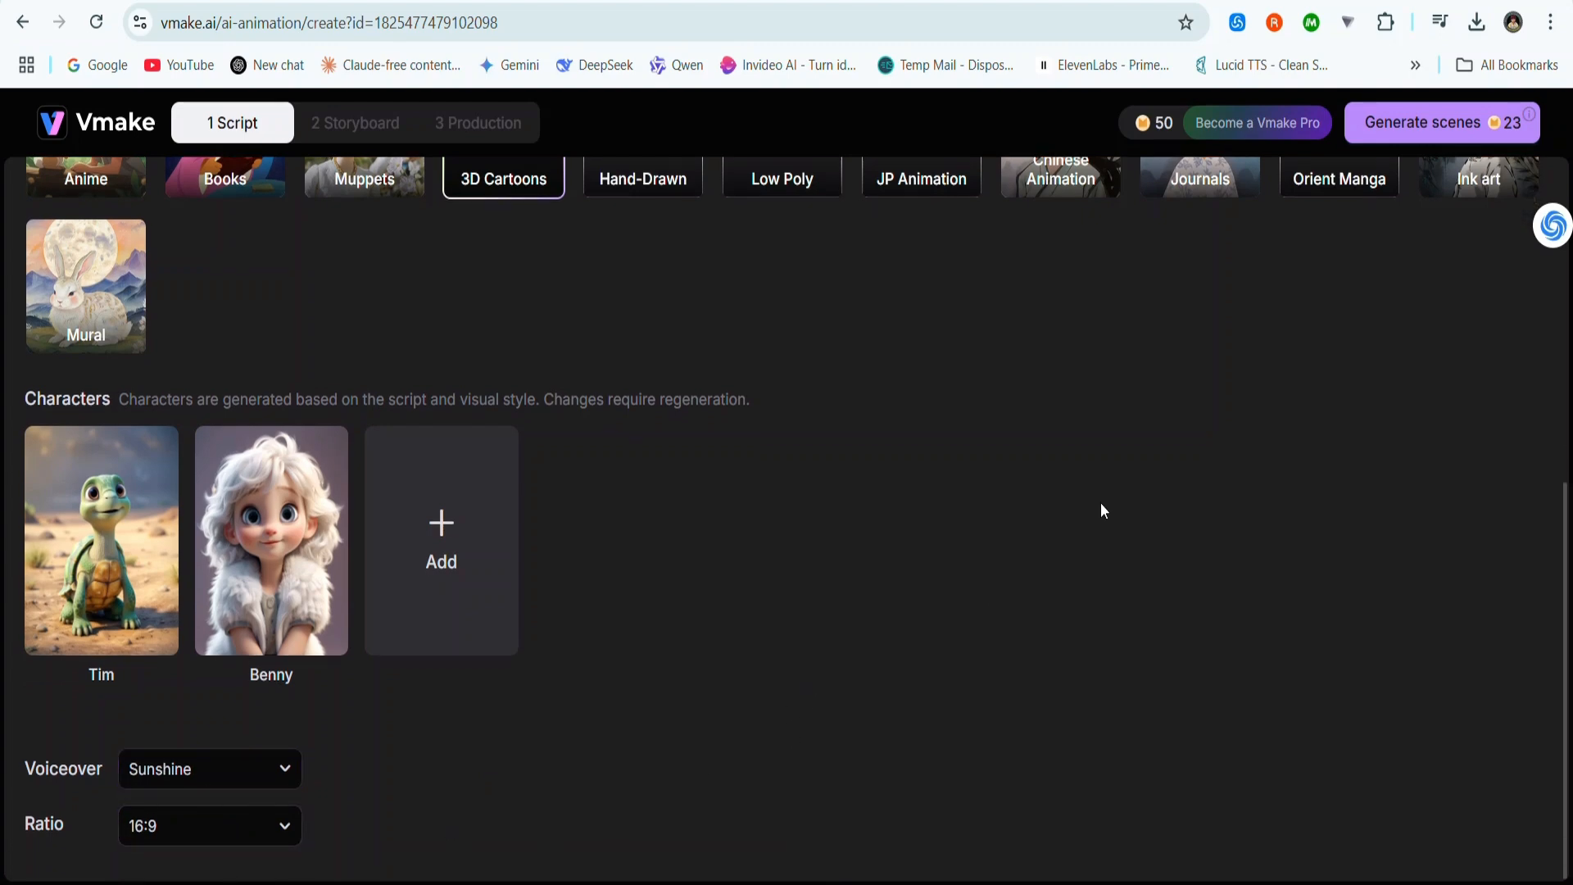
scroll(1167, 582, up, 6)
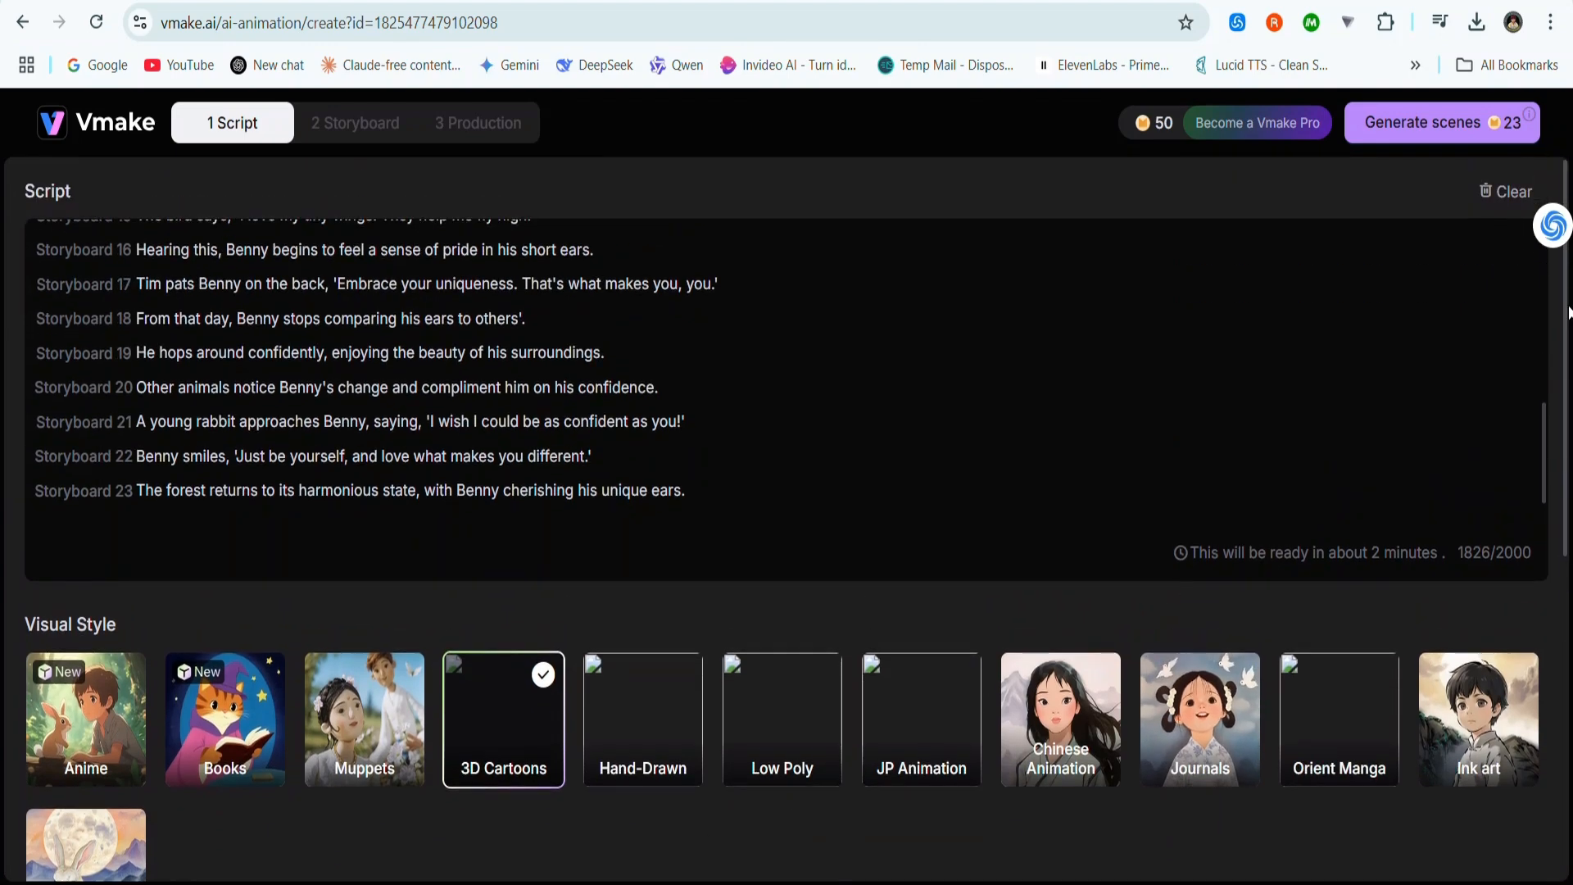
click(1439, 130)
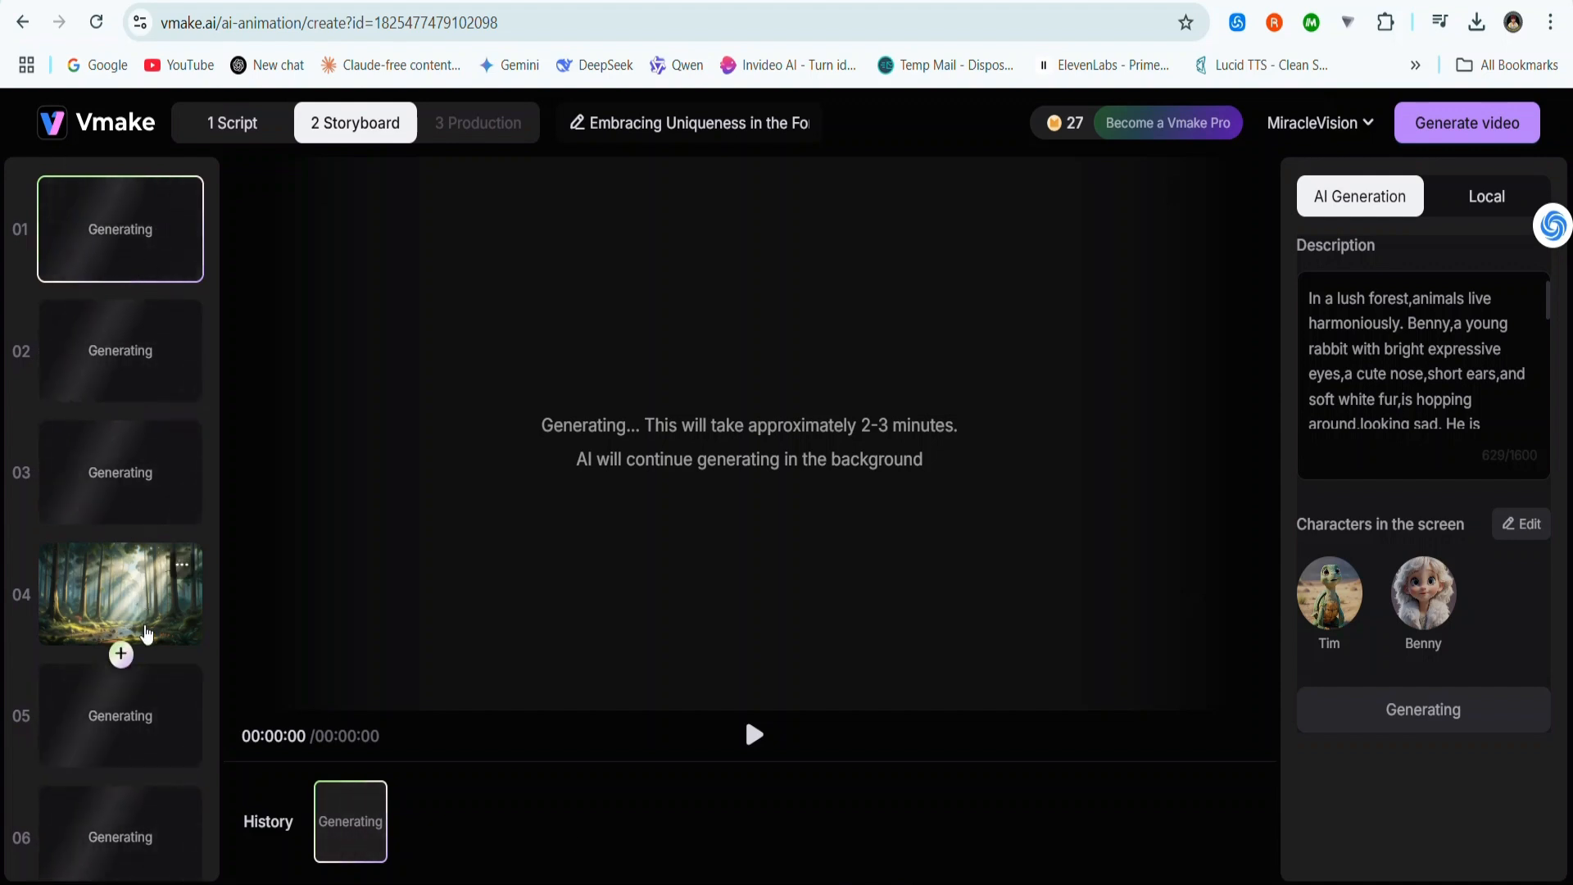
scroll(148, 633, down, 15)
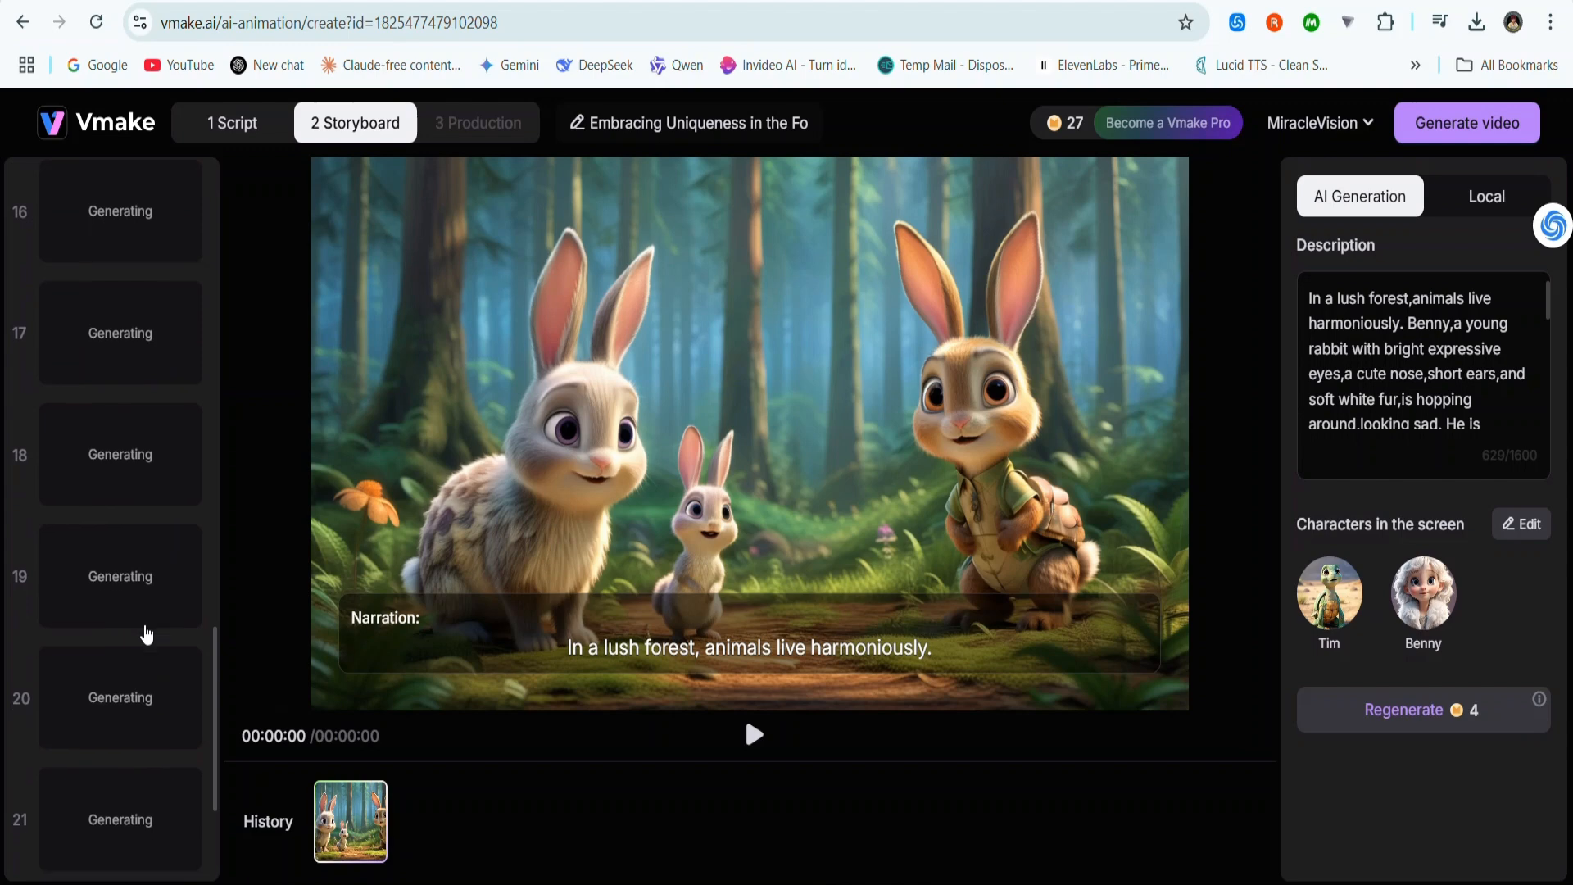
scroll(147, 636, down, 3)
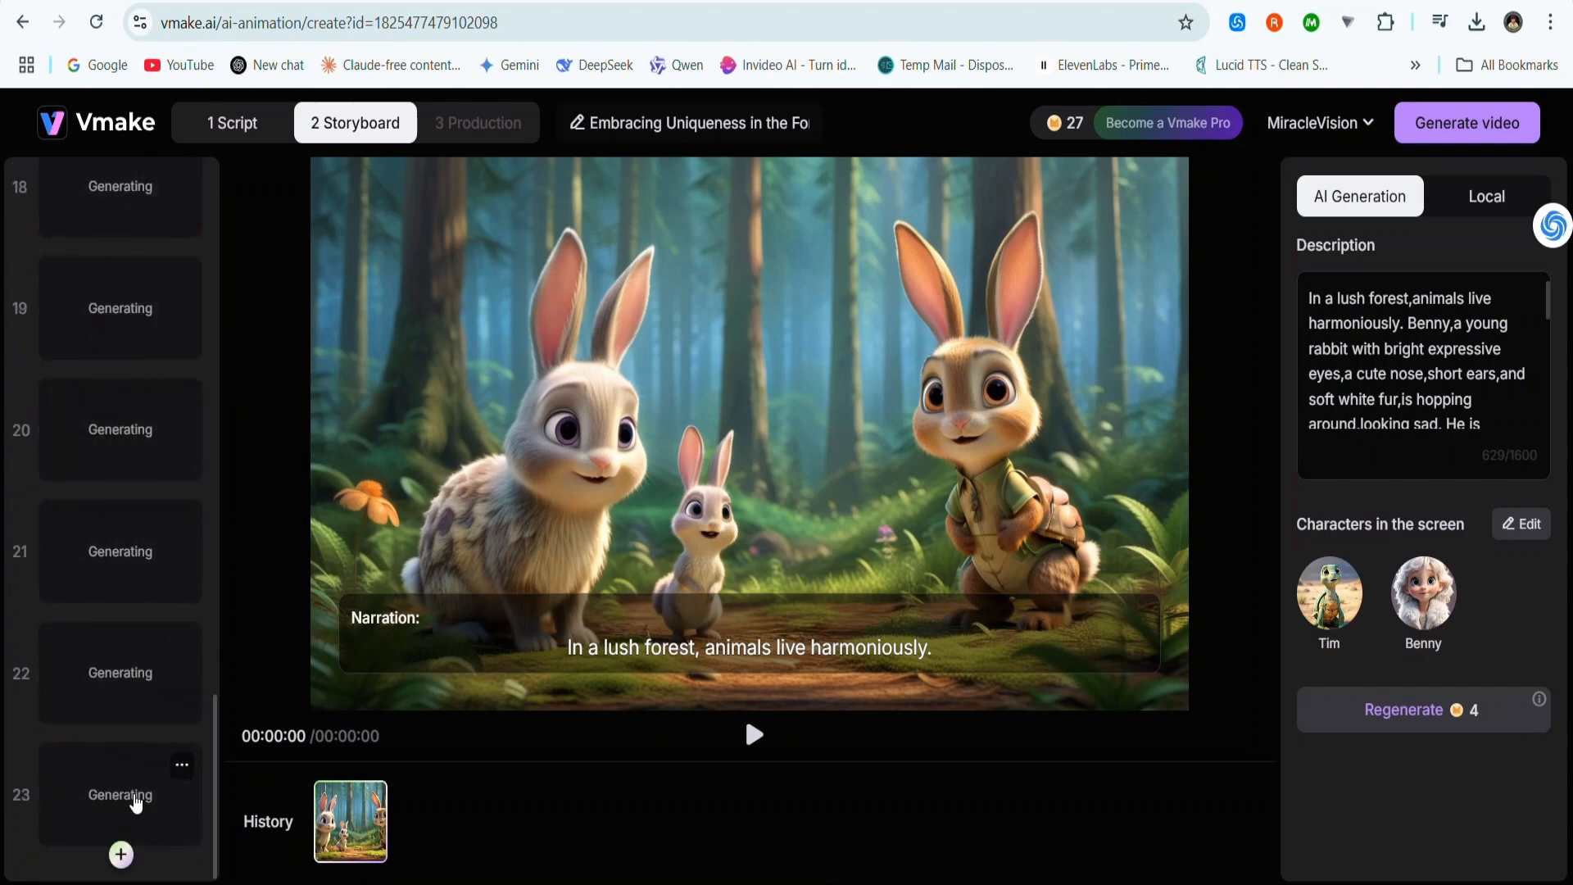
scroll(136, 804, up, 17)
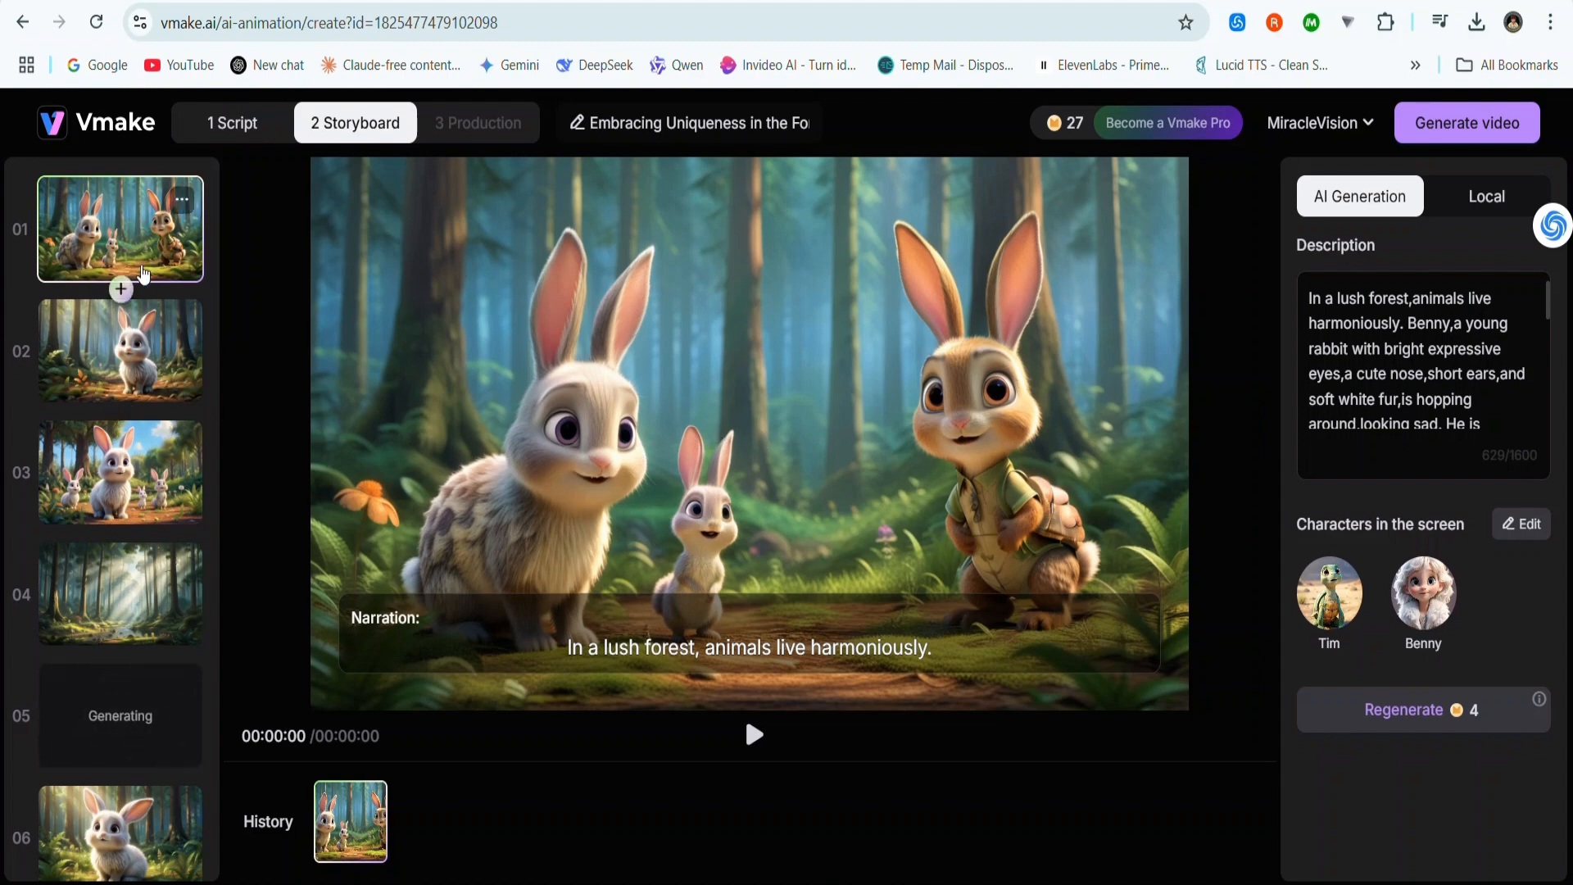
scroll(153, 517, down, 1)
scroll(153, 517, down, 6)
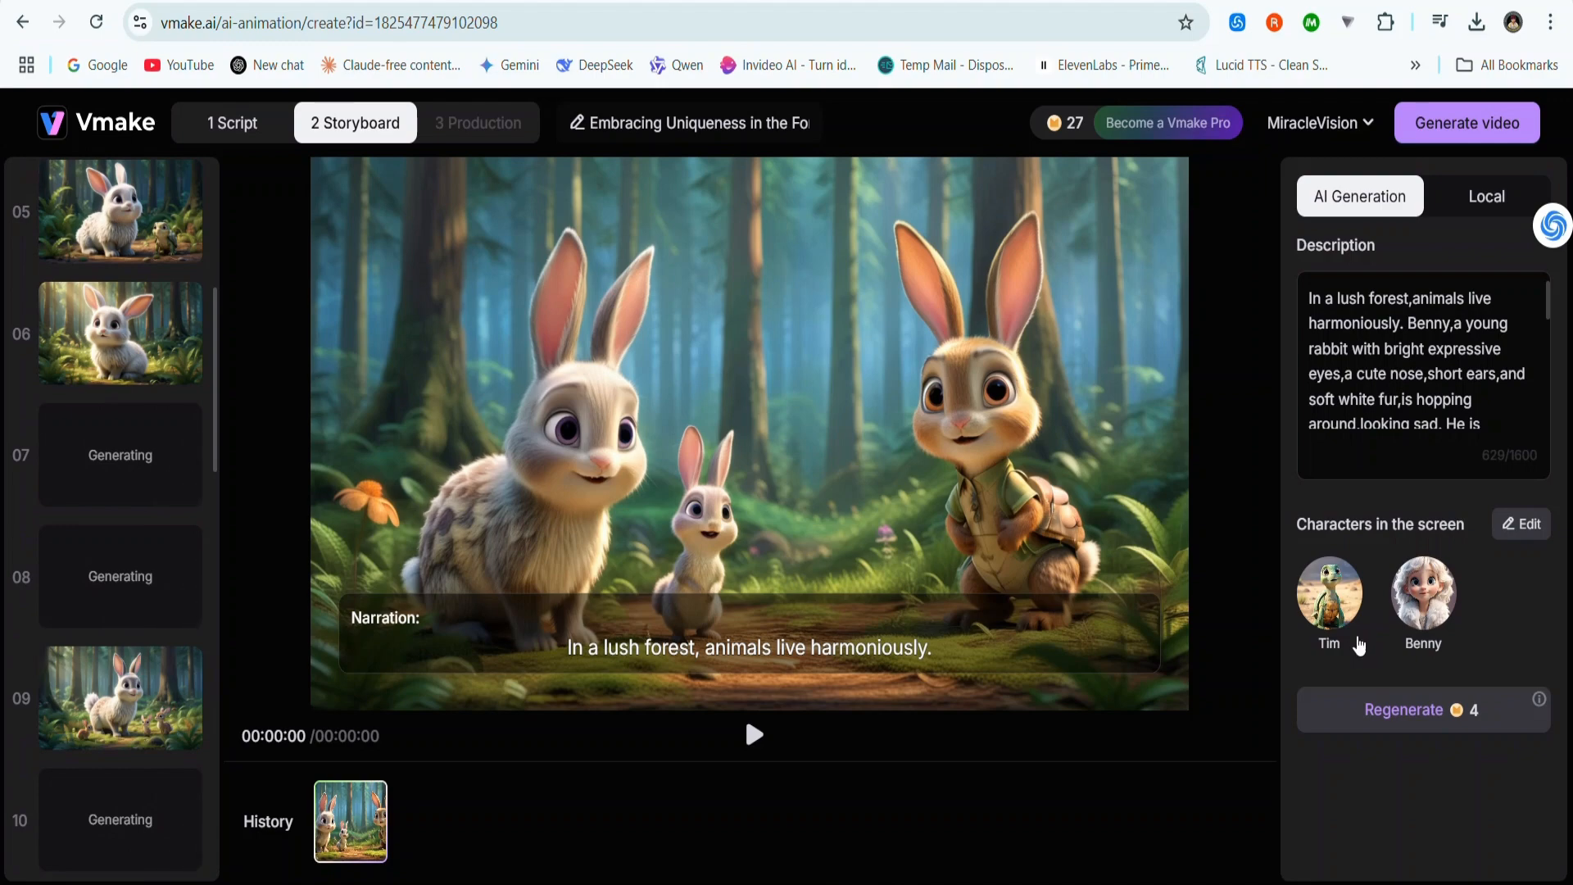
Step: Change the turtle character Tim to the generated image of him standing in a forest and save it
click(1329, 620)
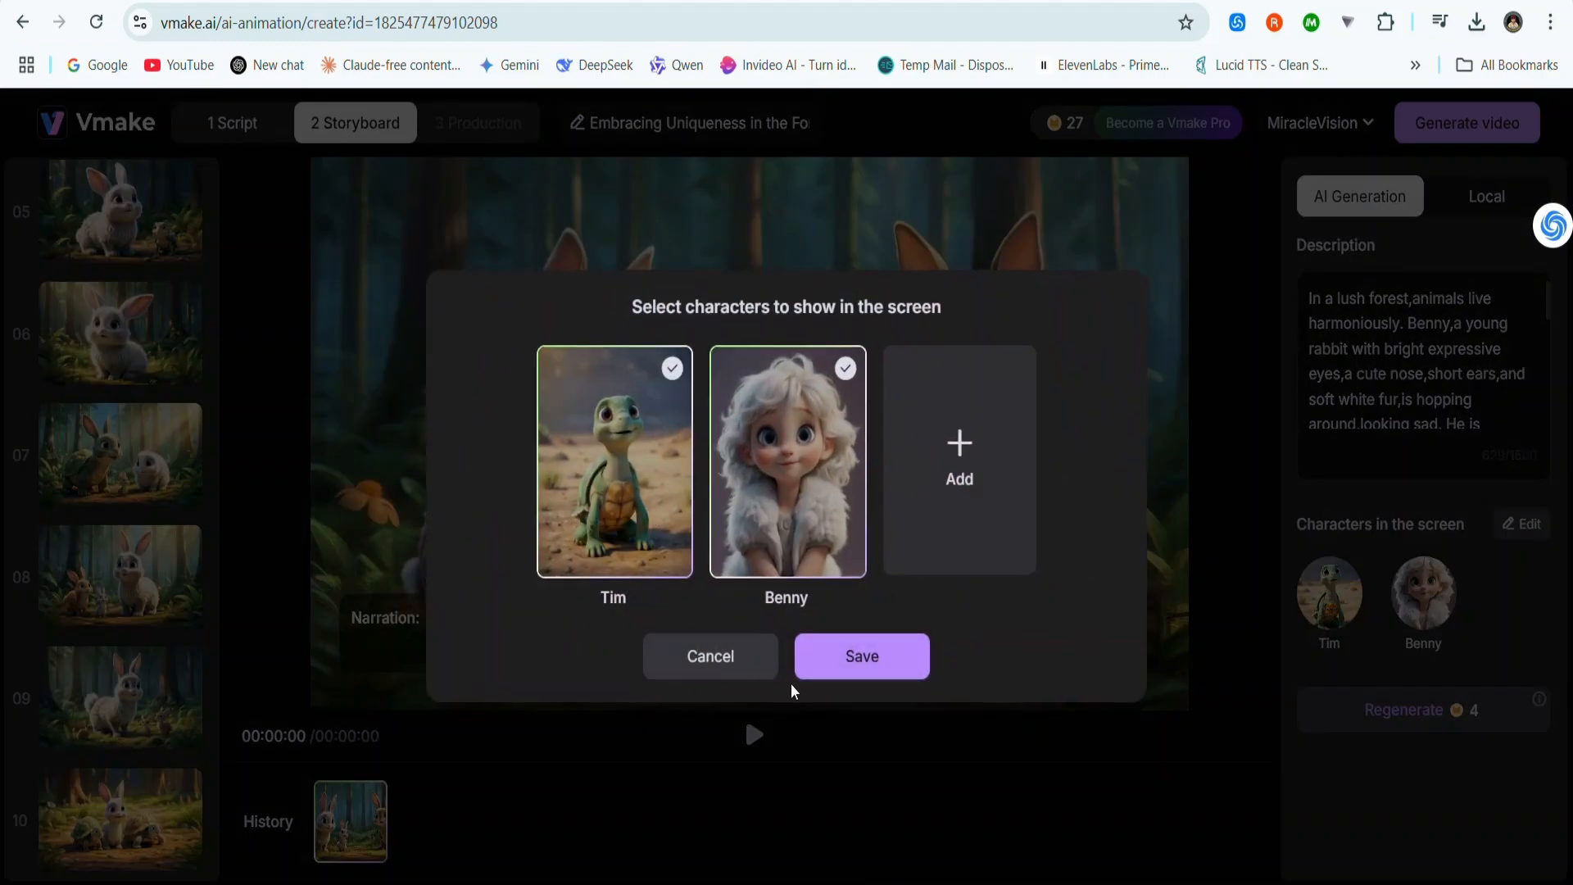
click(772, 656)
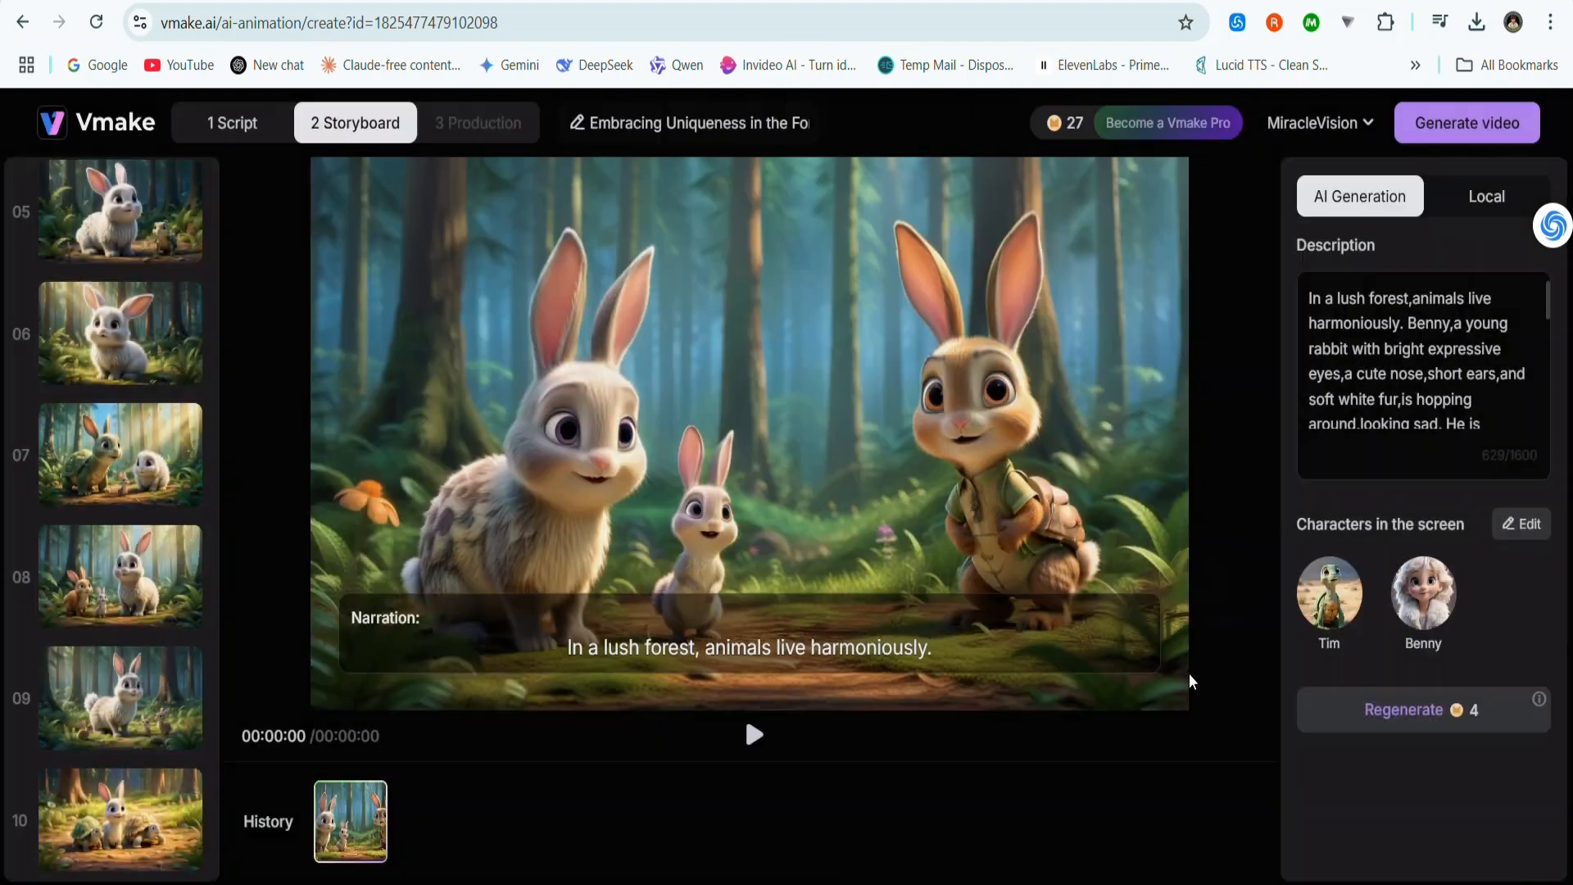
click(1538, 527)
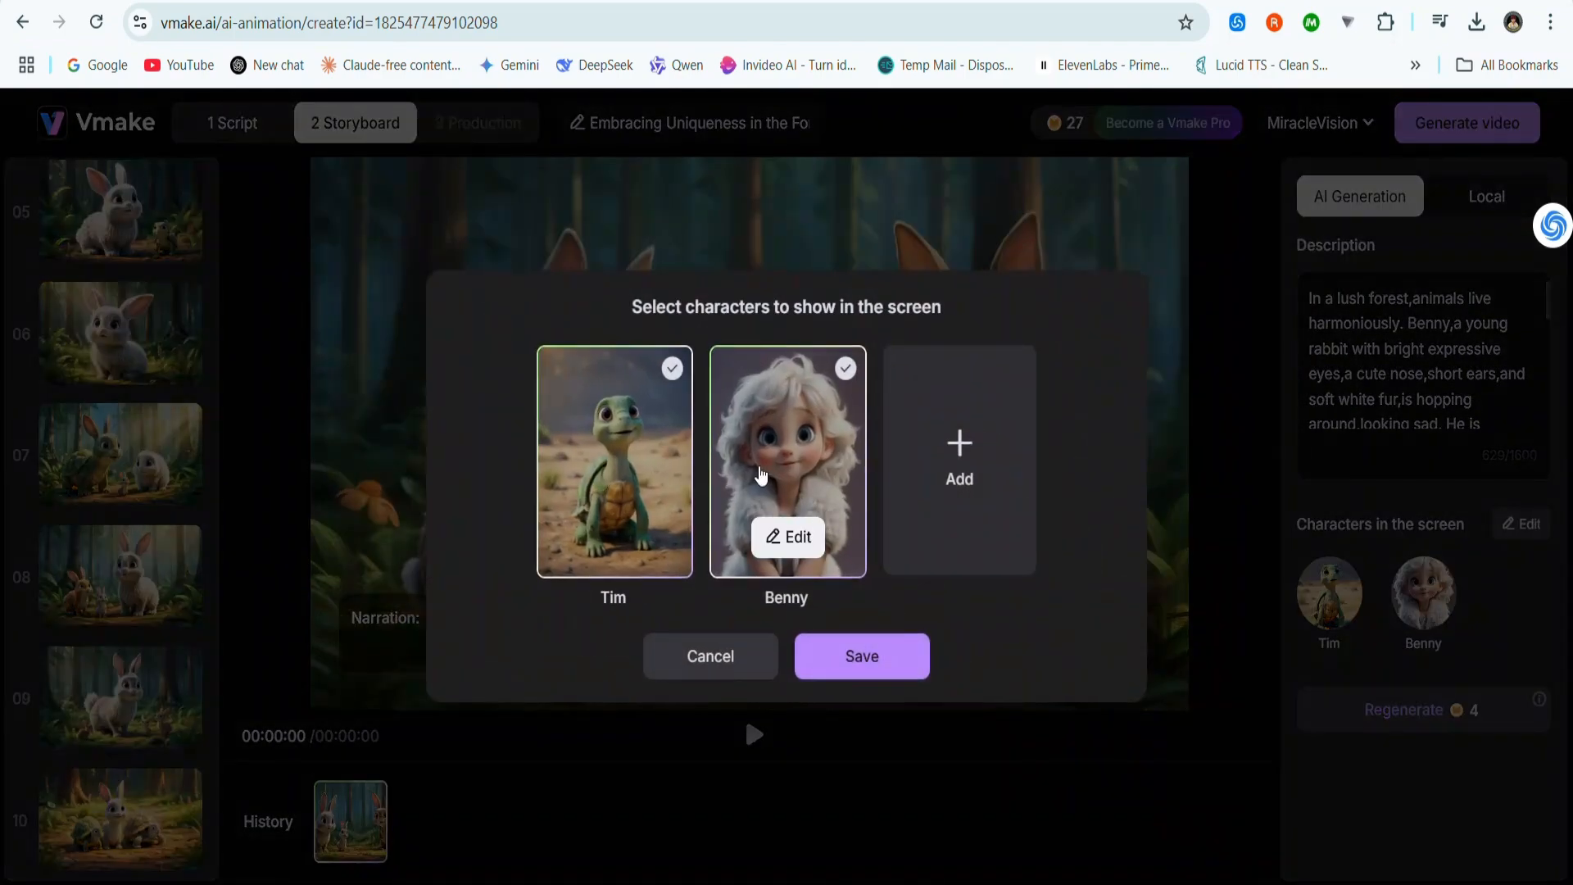
click(616, 537)
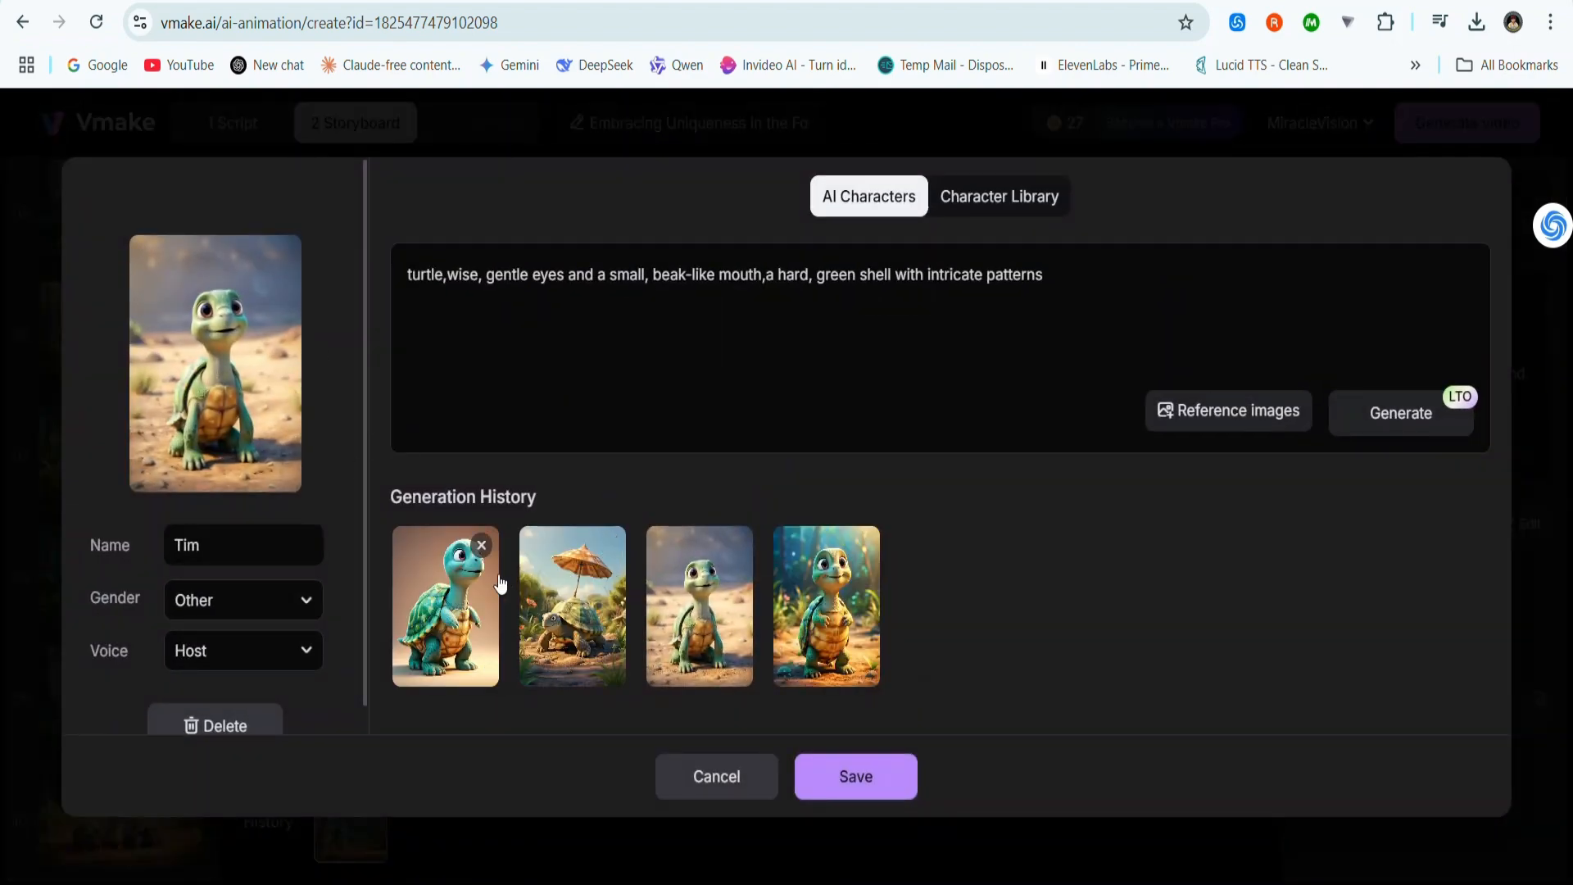
click(848, 608)
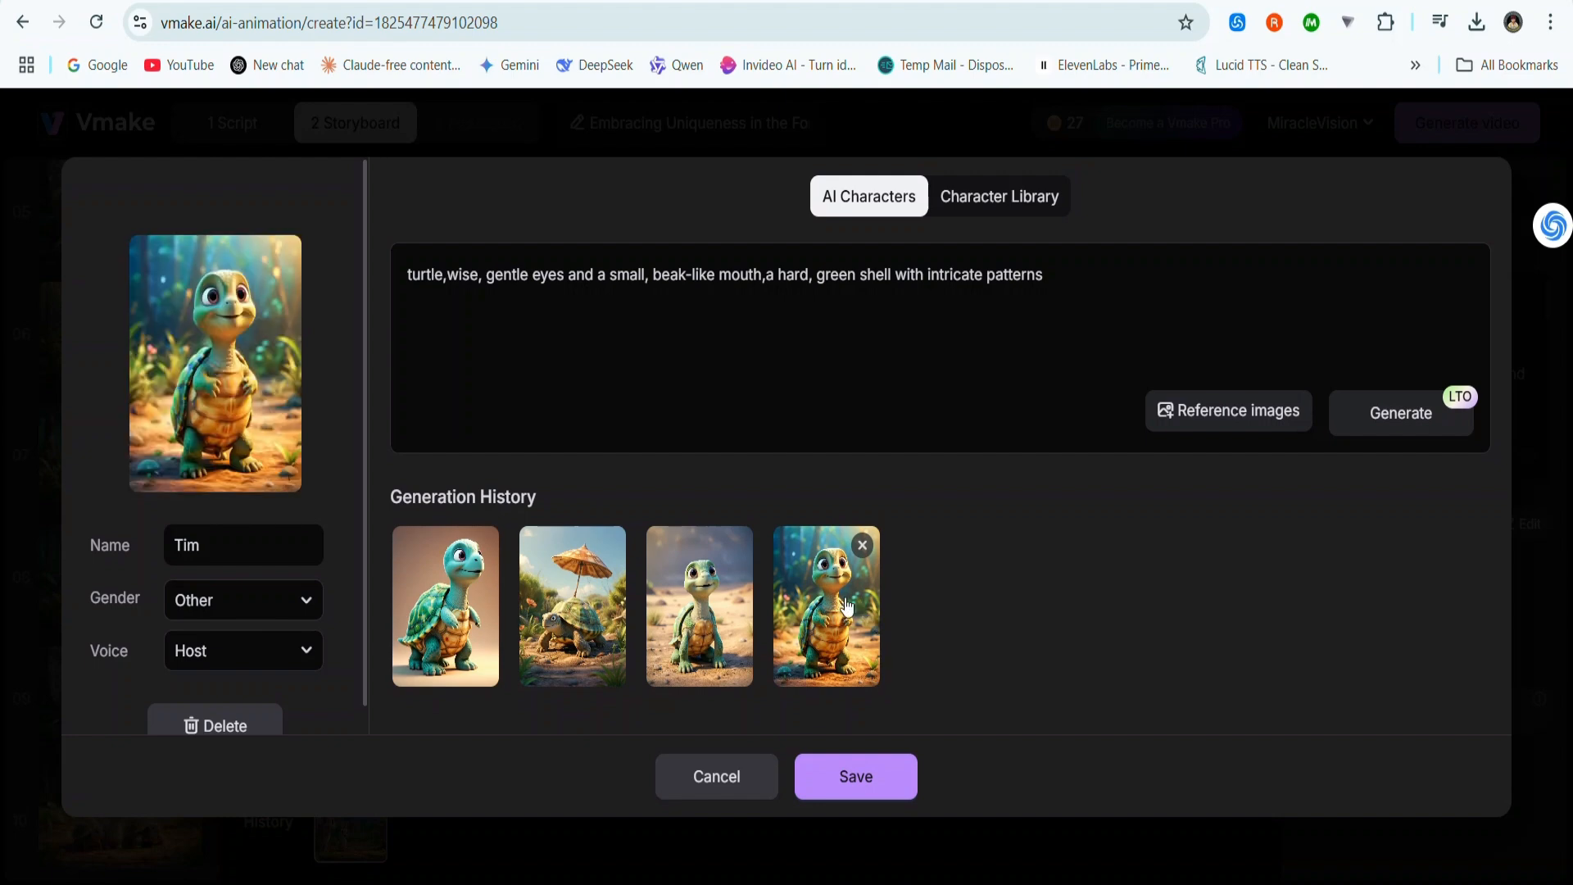
click(868, 779)
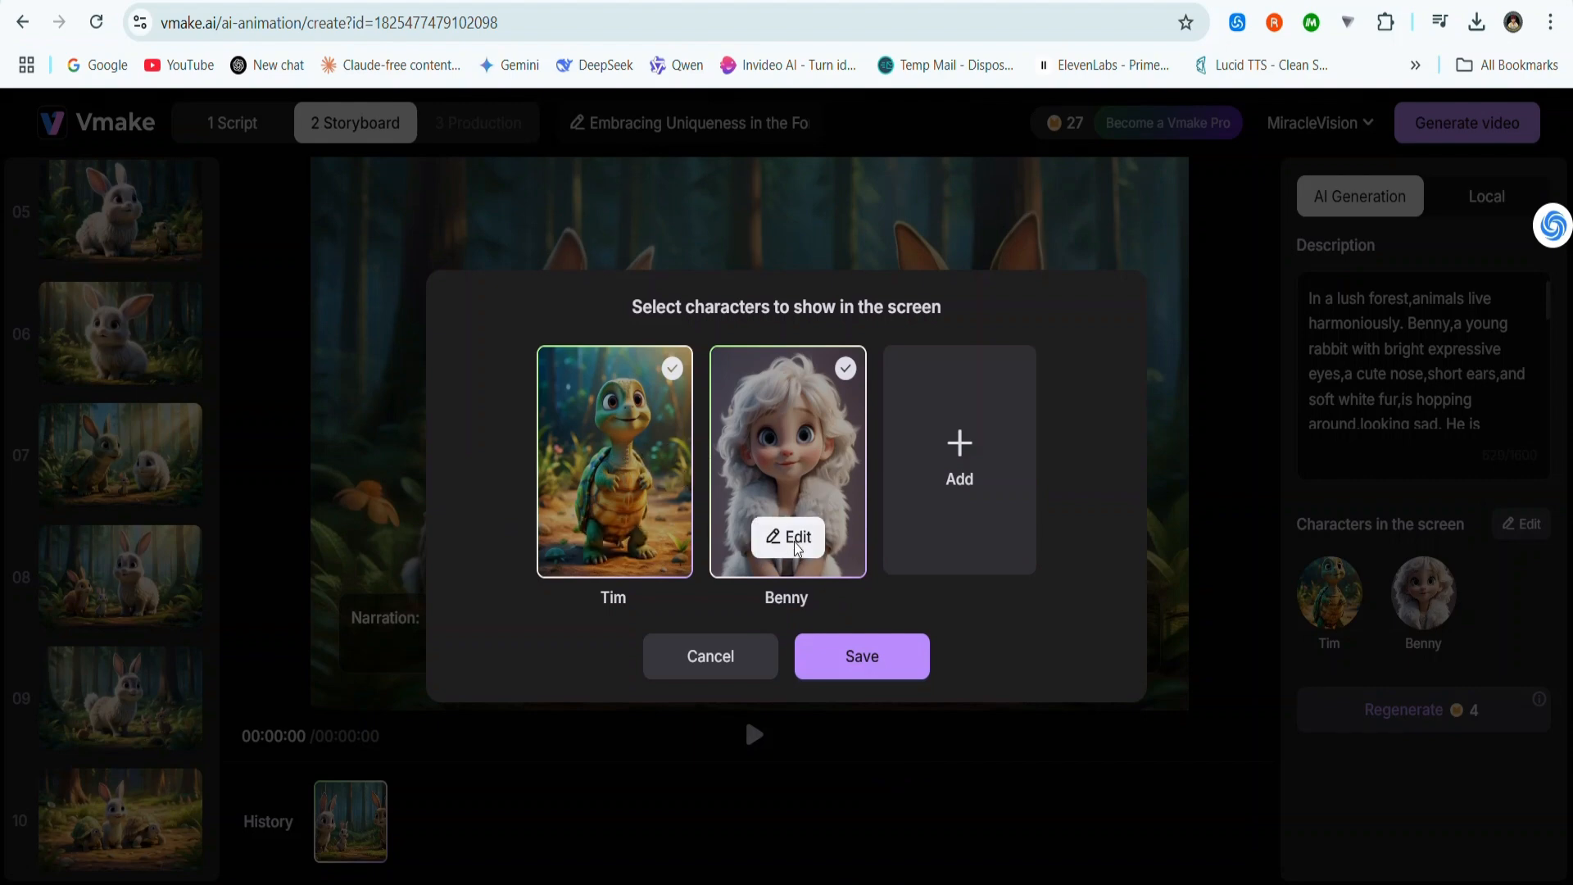
Step: Change the character Benny to the generated white rabbit on the brown background and save the character selection
click(794, 542)
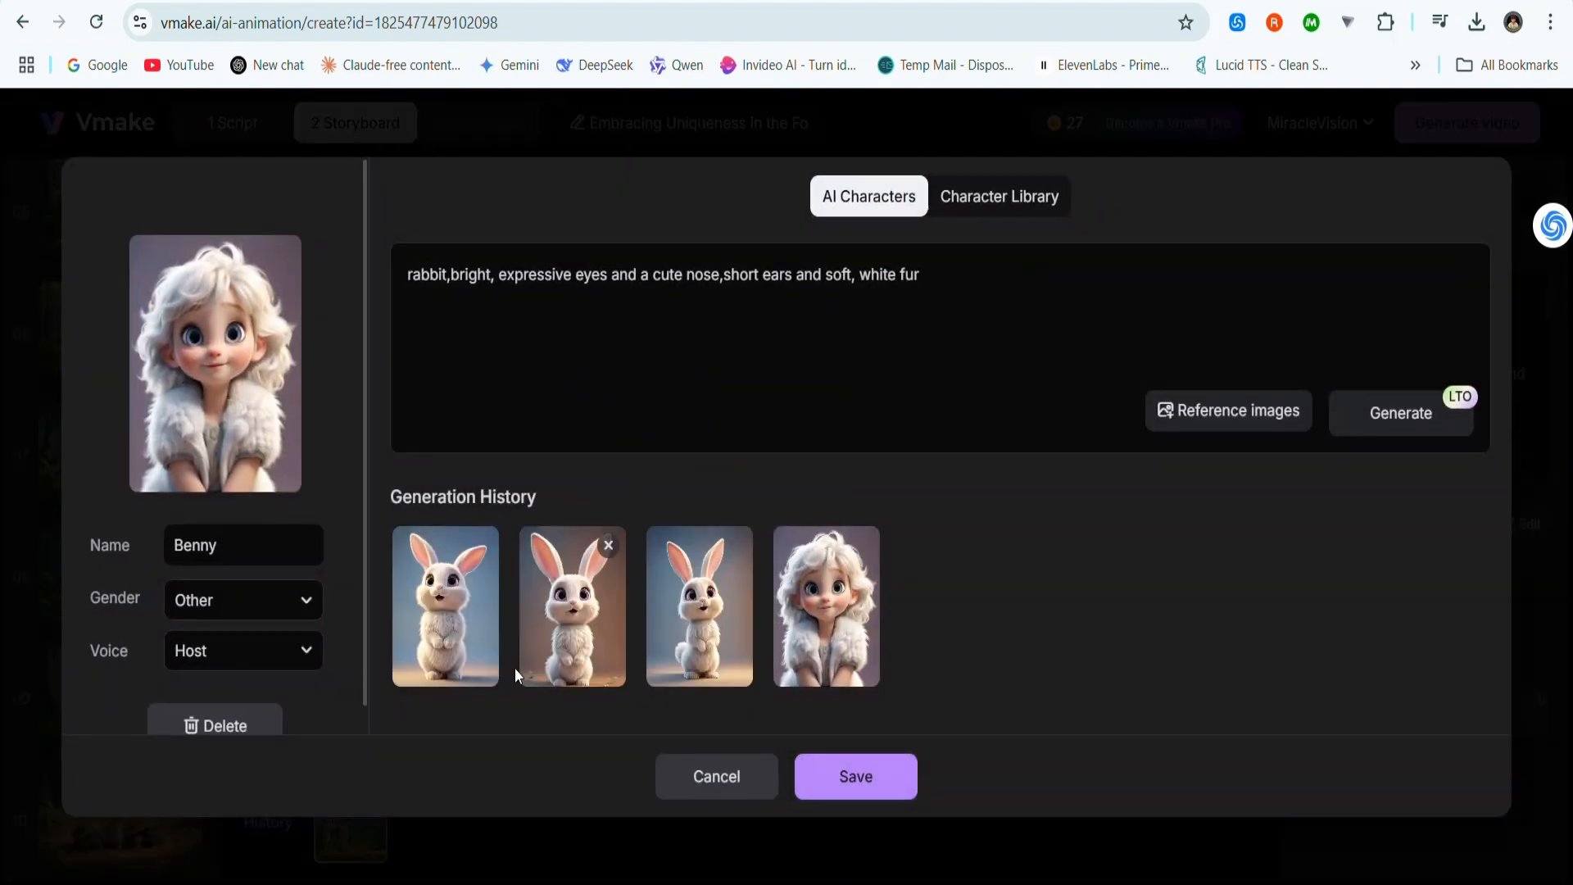
click(579, 622)
click(845, 779)
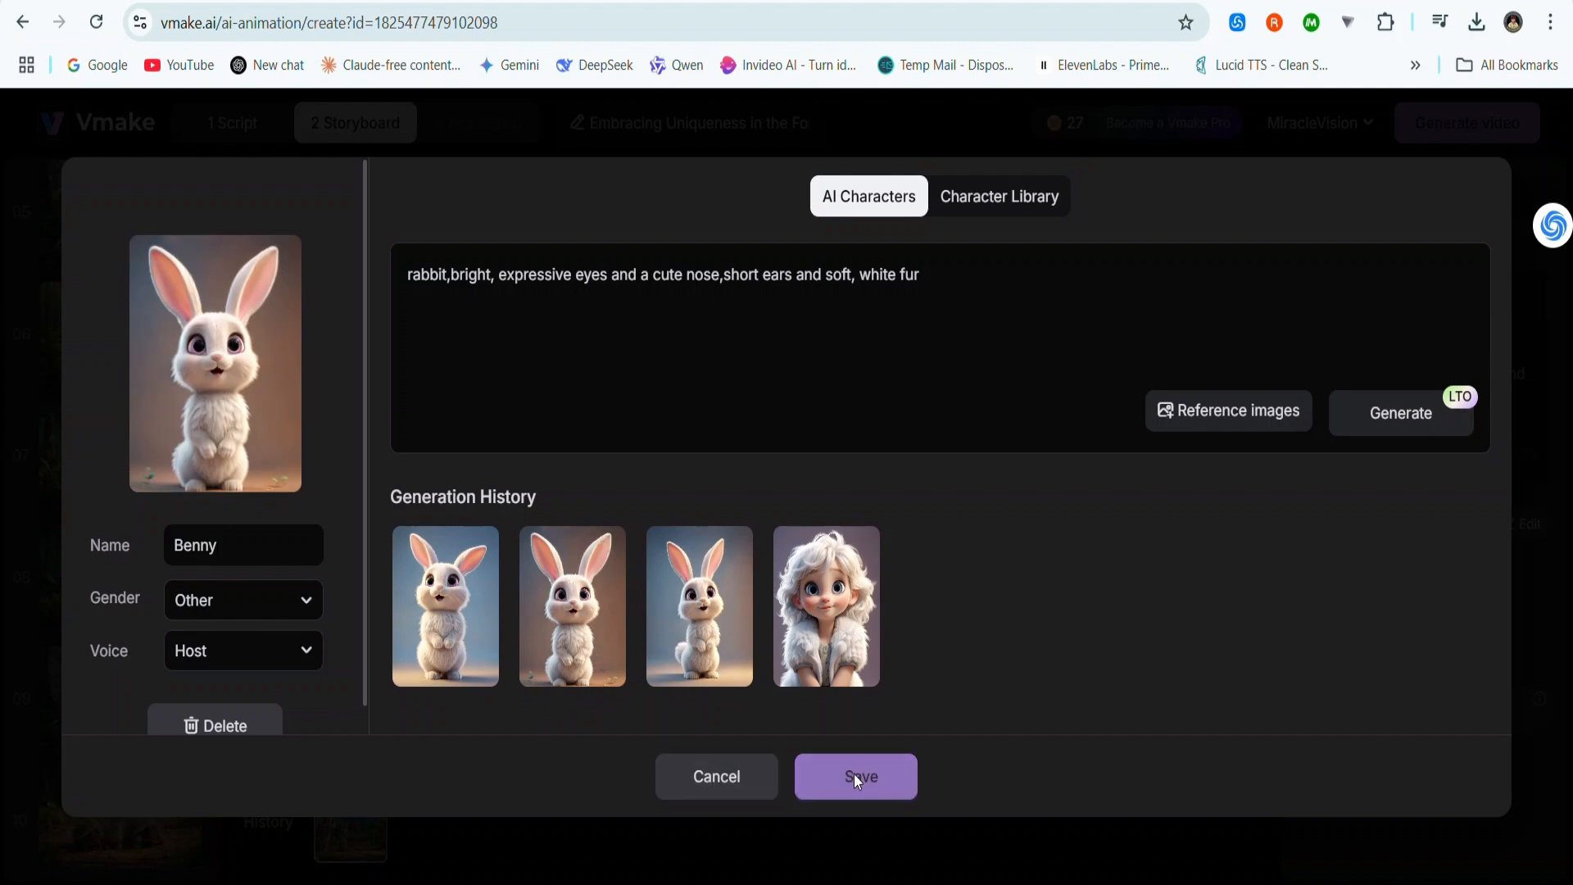
click(885, 677)
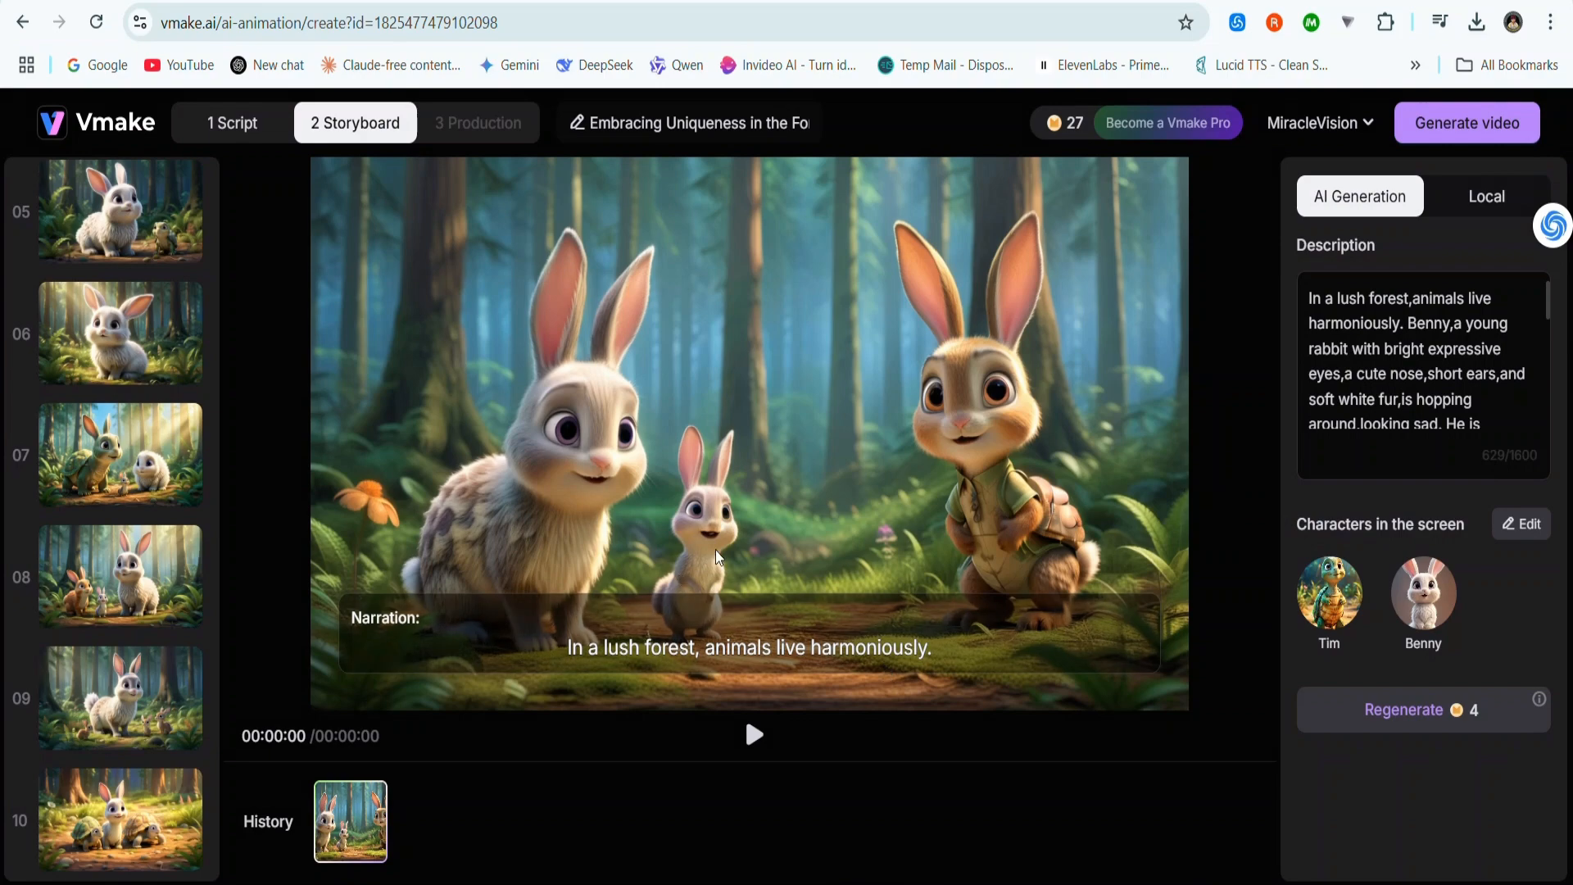
Step: Review the storyboard scenes, play the preview from scene 2, and read scene 3's description
scroll(98, 394, down, 15)
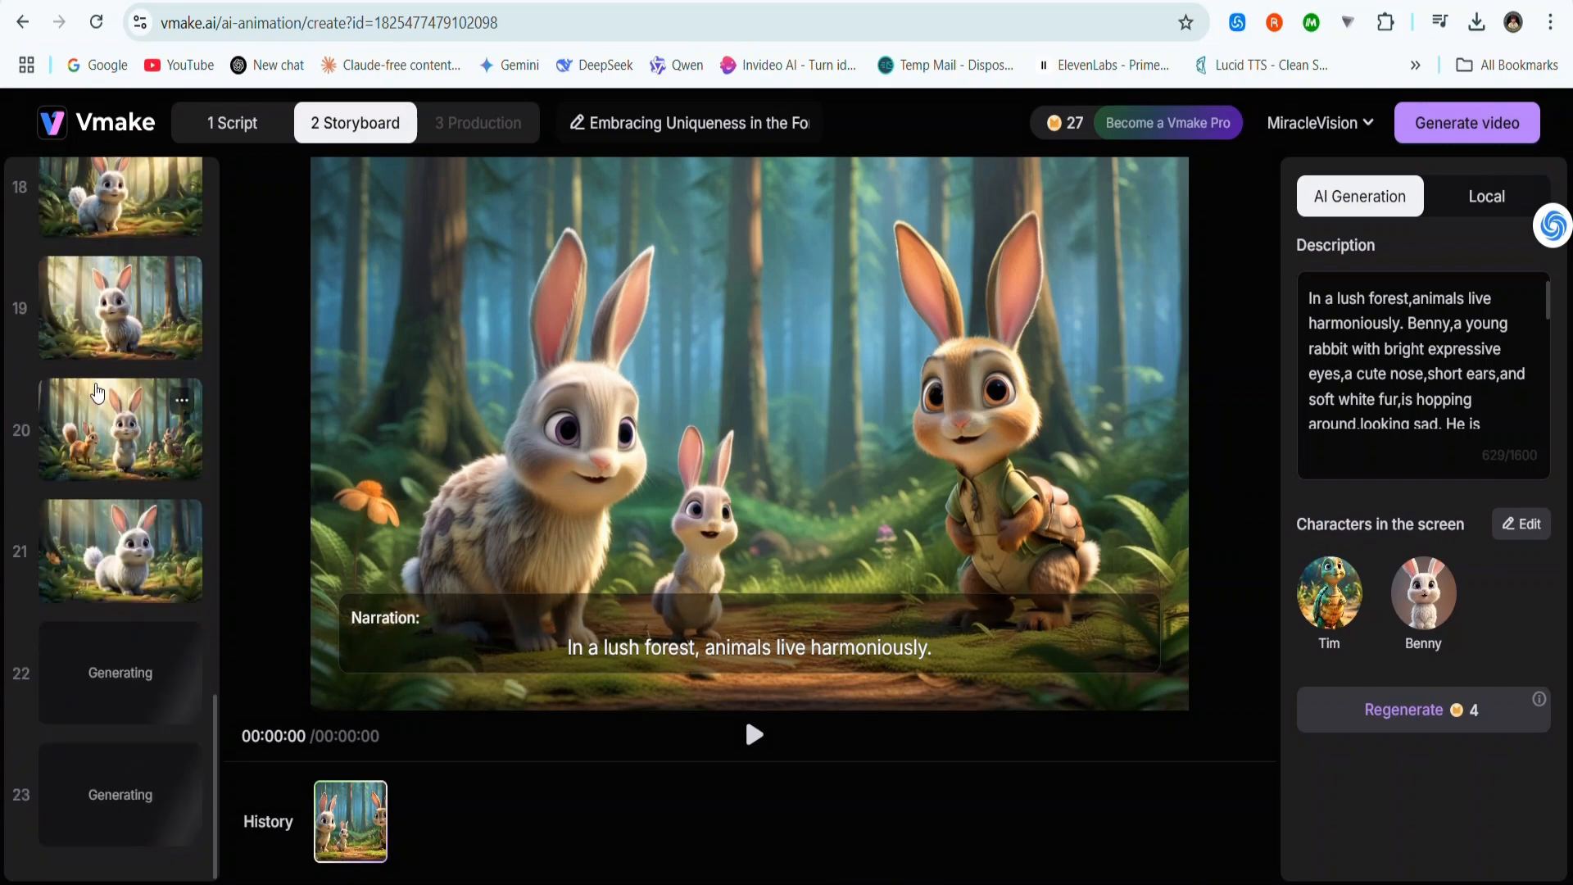
scroll(131, 456, up, 5)
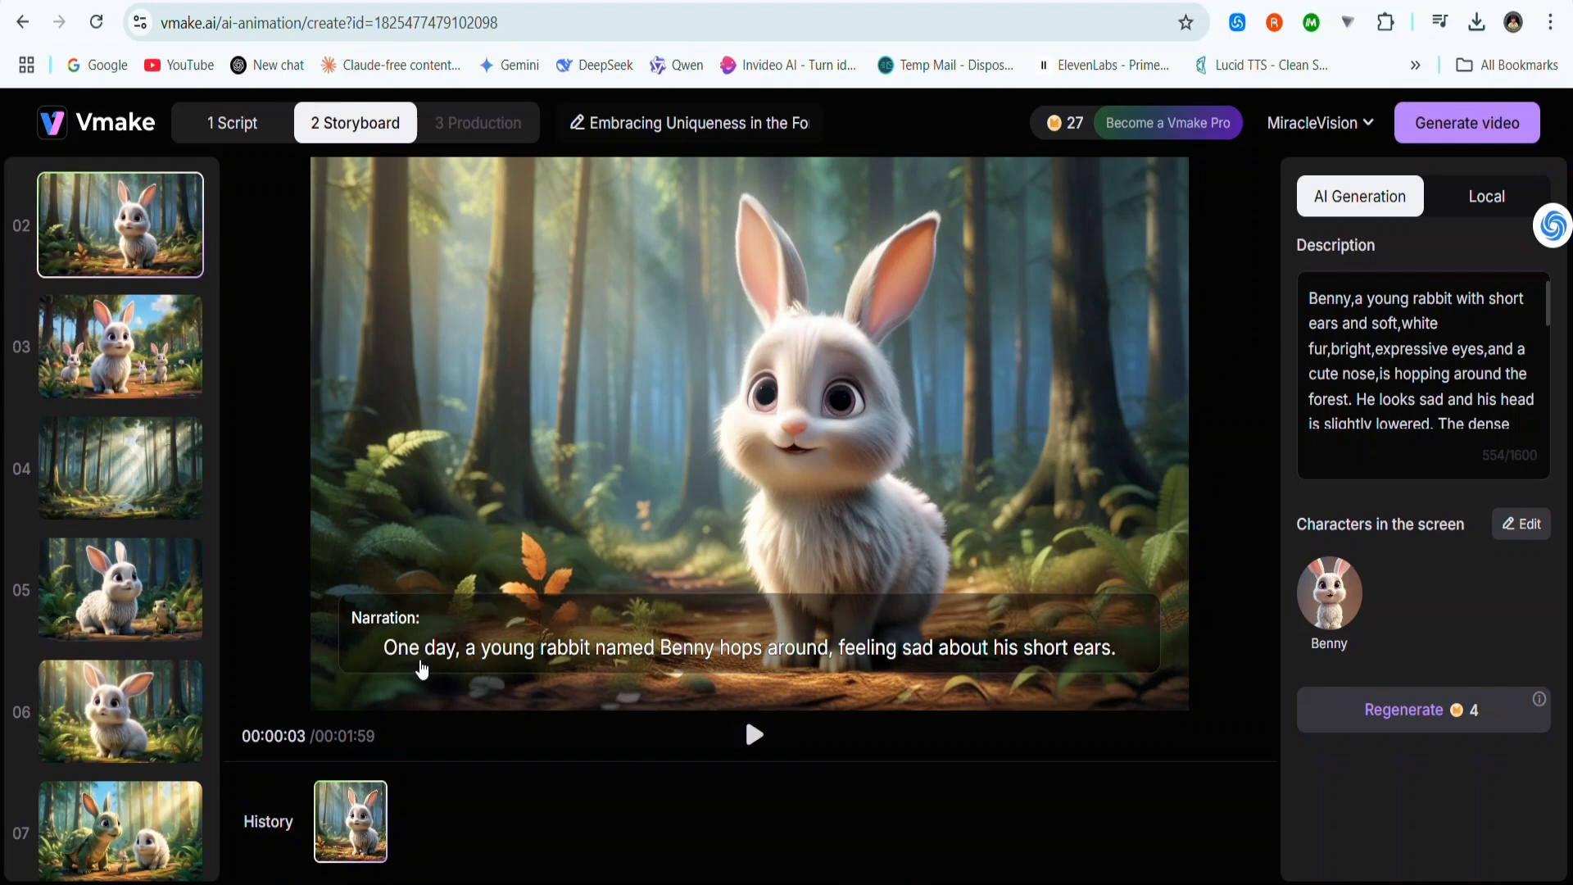
click(764, 740)
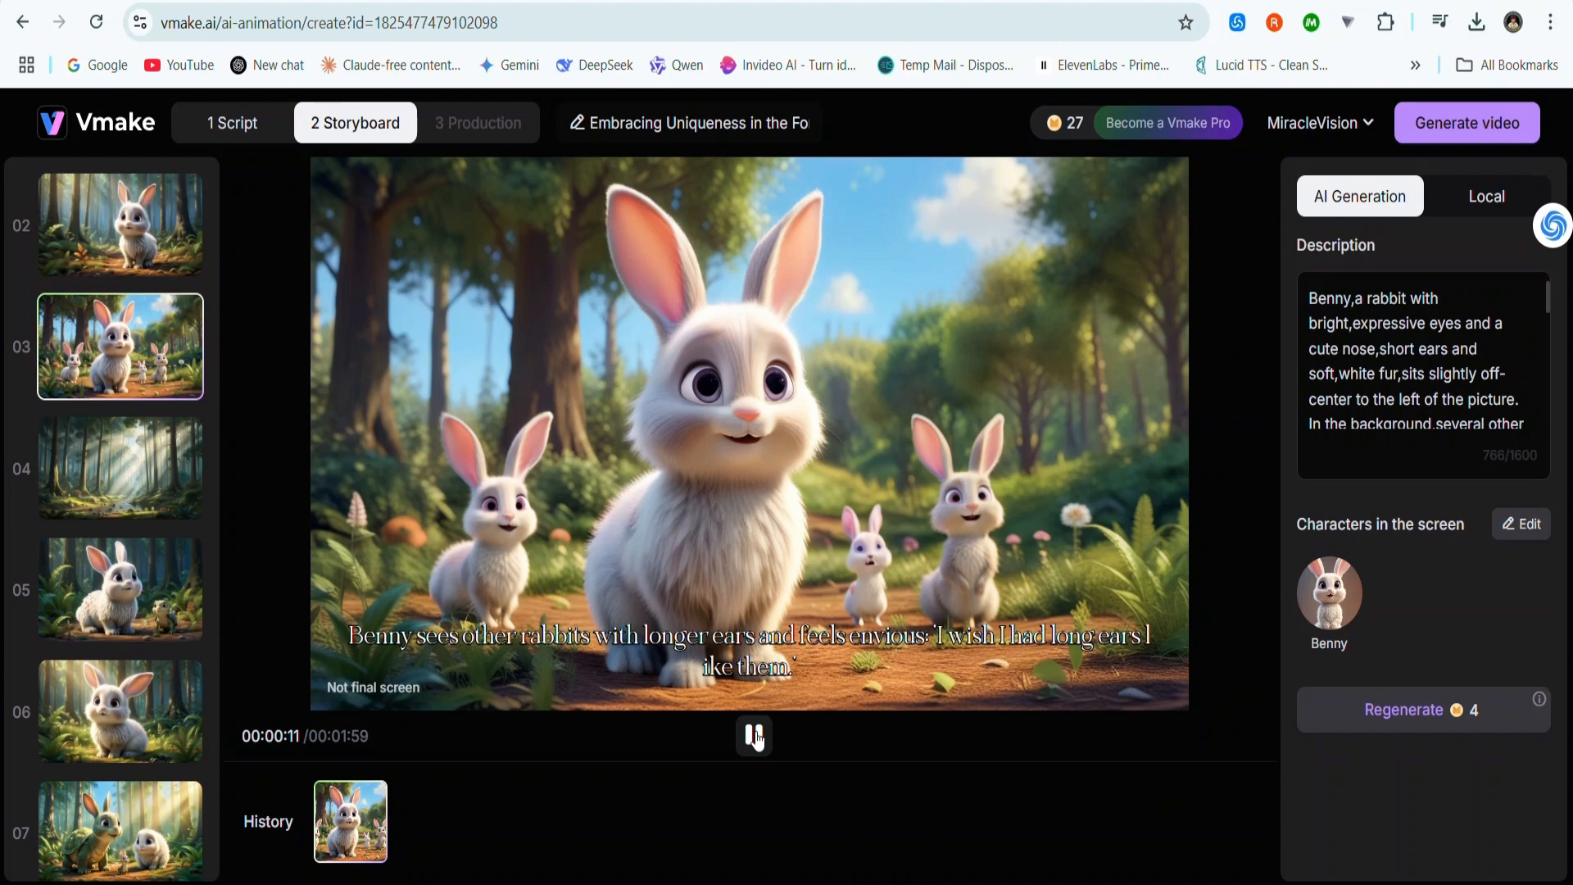
click(756, 738)
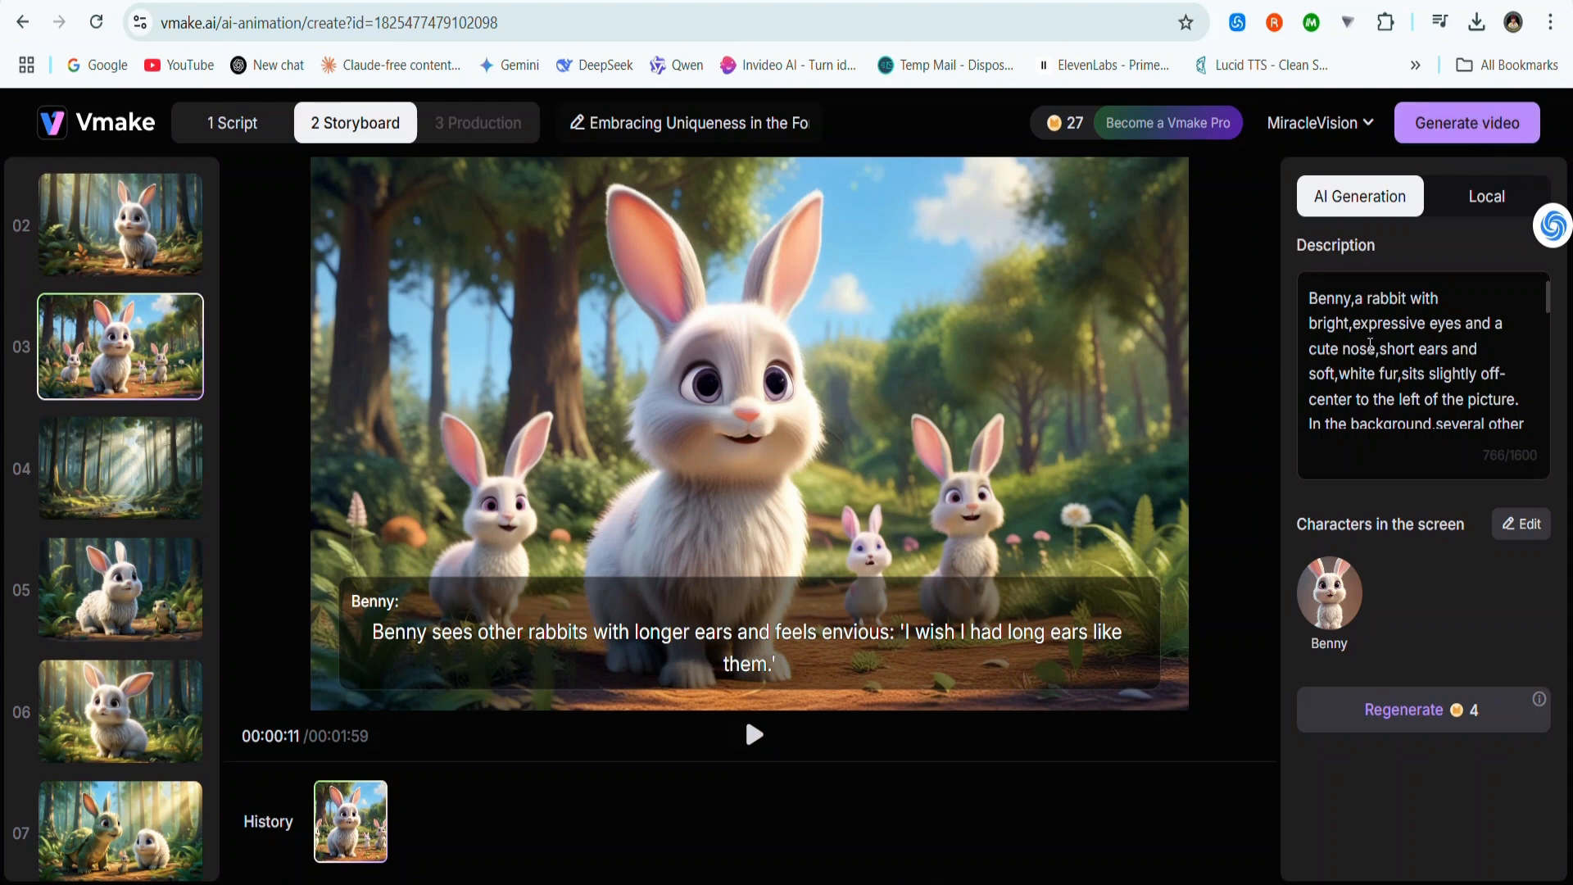
scroll(1370, 344, down, 5)
scroll(1370, 344, up, 5)
scroll(1354, 310, down, 3)
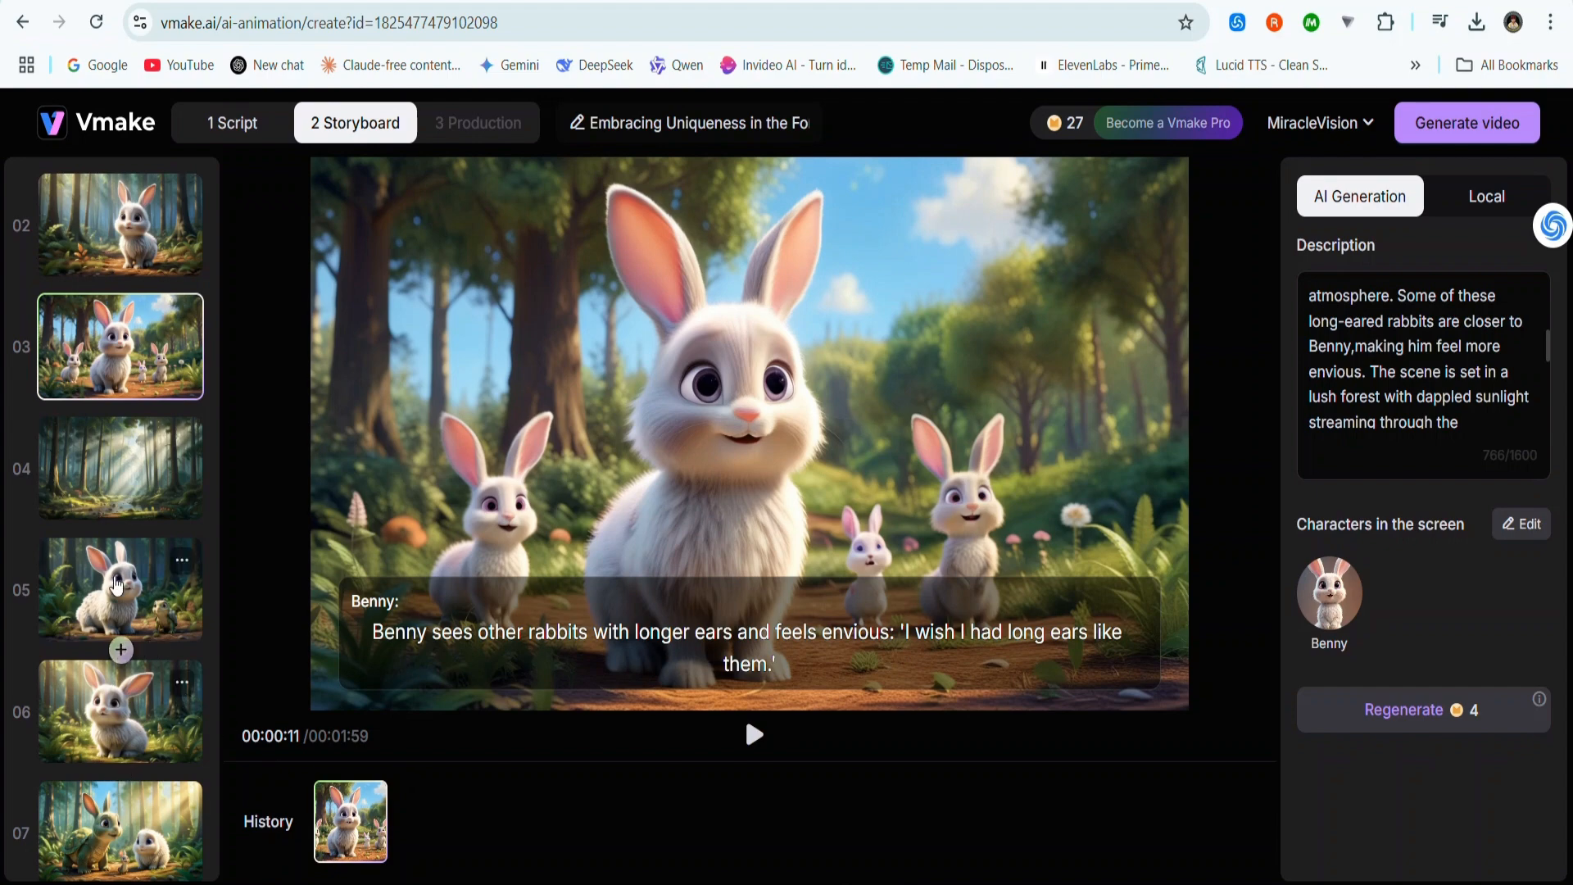
scroll(116, 584, down, 15)
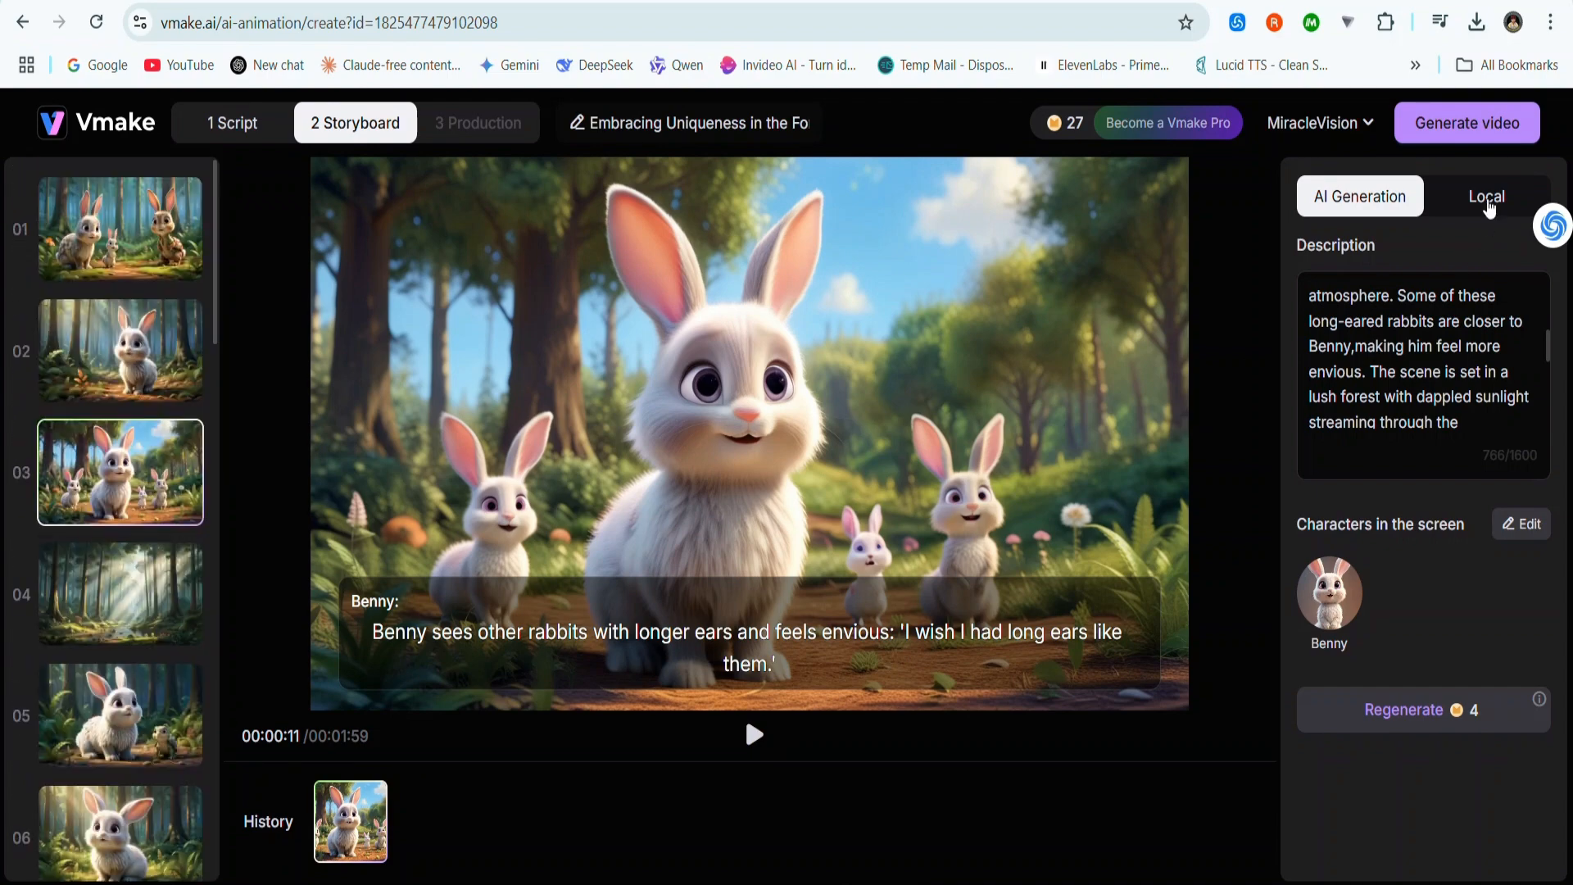
Step: Generate the video from all storyboard scenes with the MiracleVision model, accepting the credit cost
click(1470, 128)
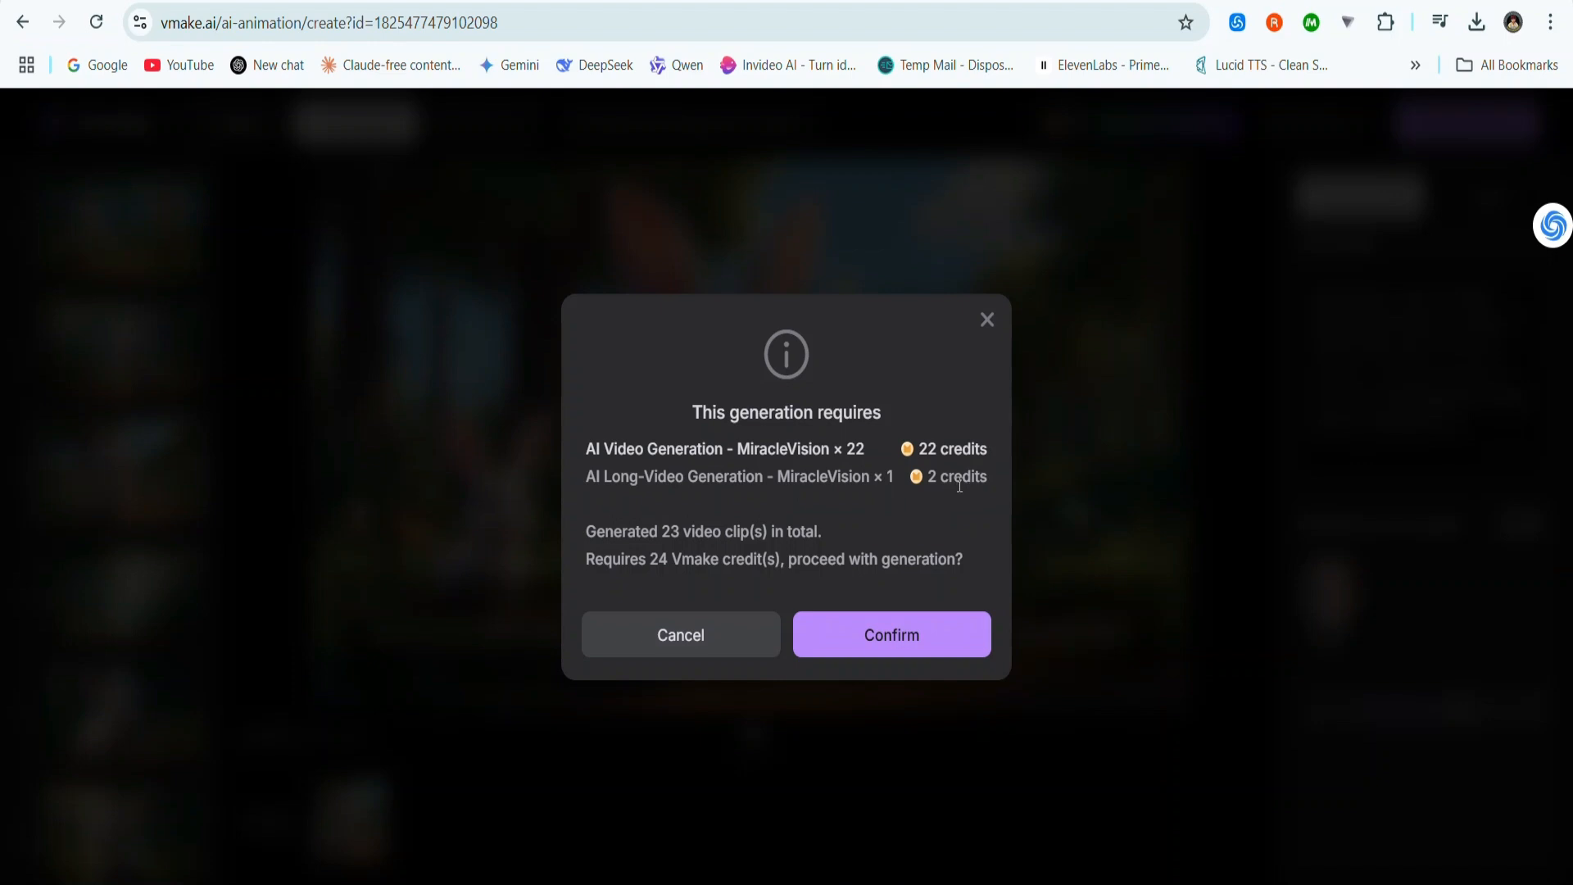
click(900, 639)
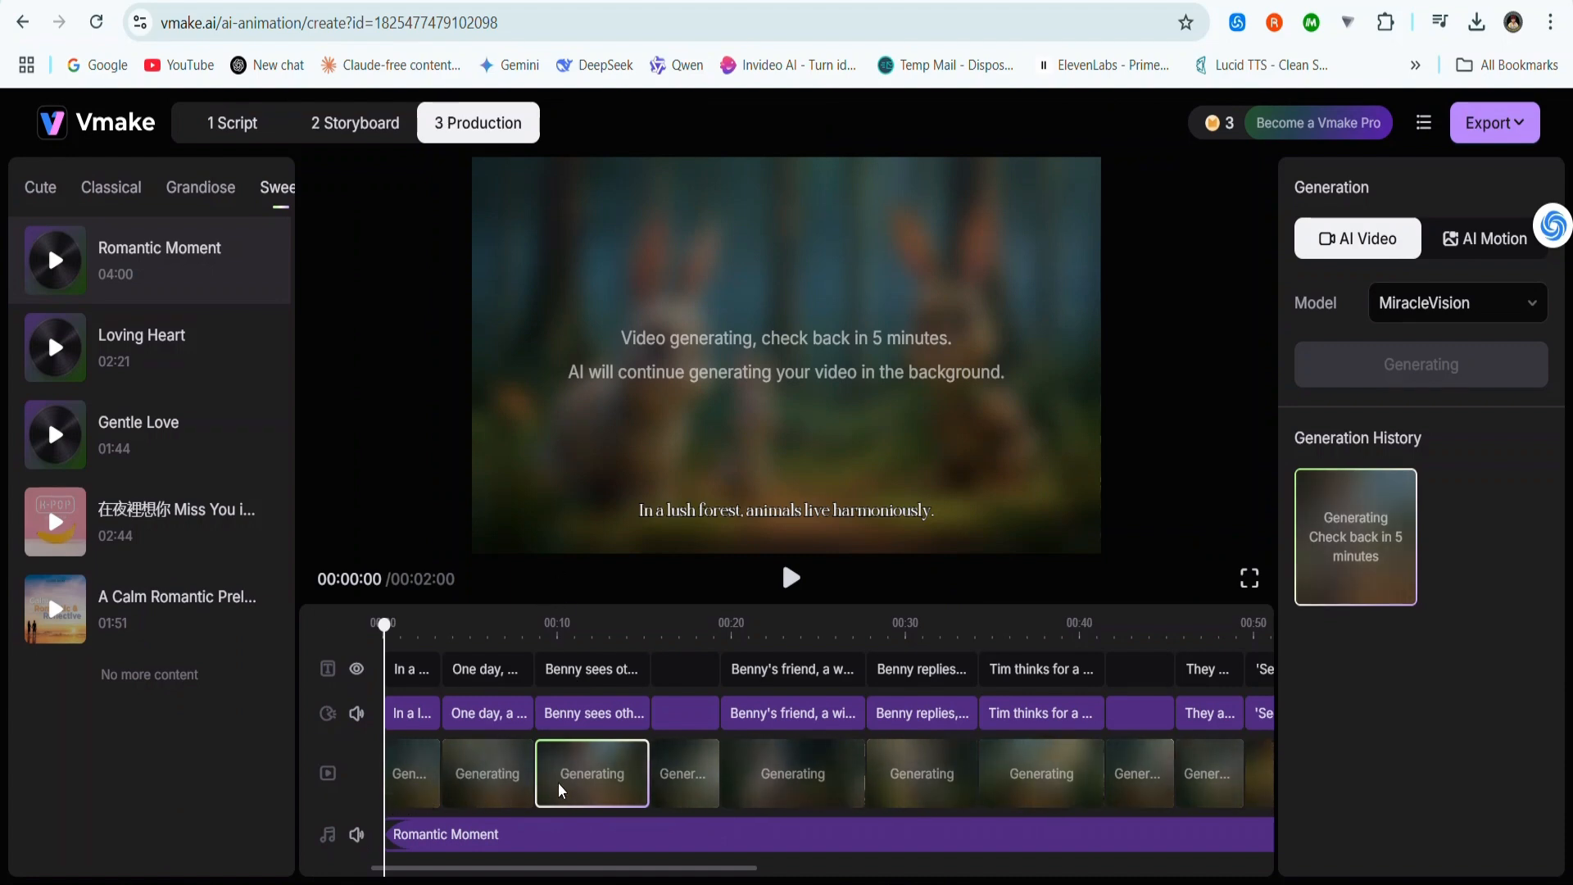
mouse_move(704, 873)
mouse_down()
mouse_move(1228, 880)
mouse_move(696, 883)
mouse_up()
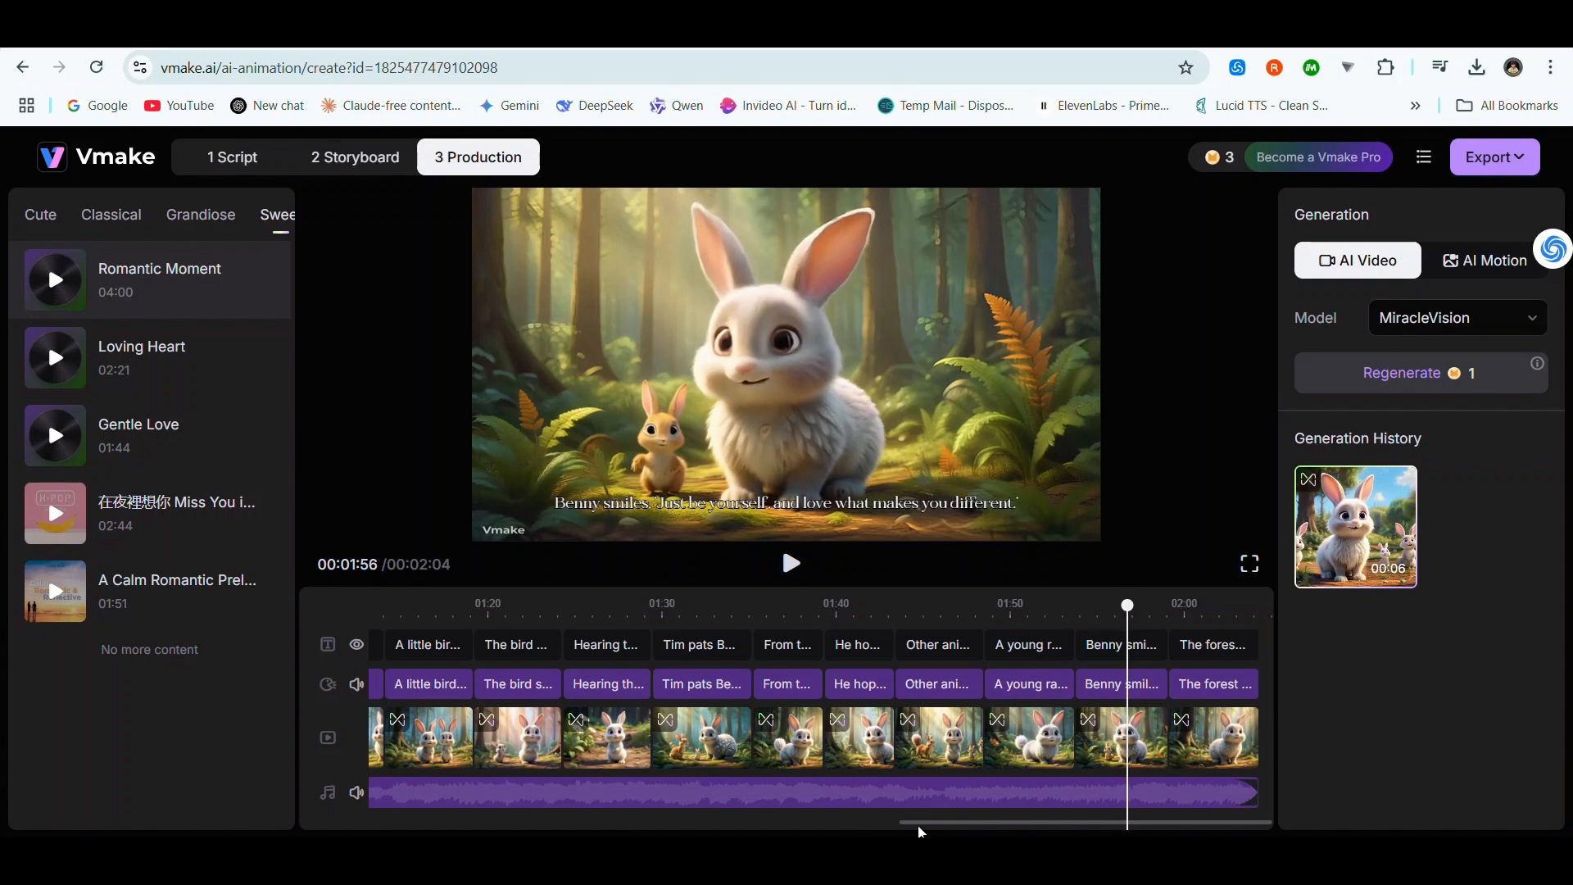
Step: Play back part of the generated video and export it as a complete video without removing the watermark
drag(949, 829, 418, 832)
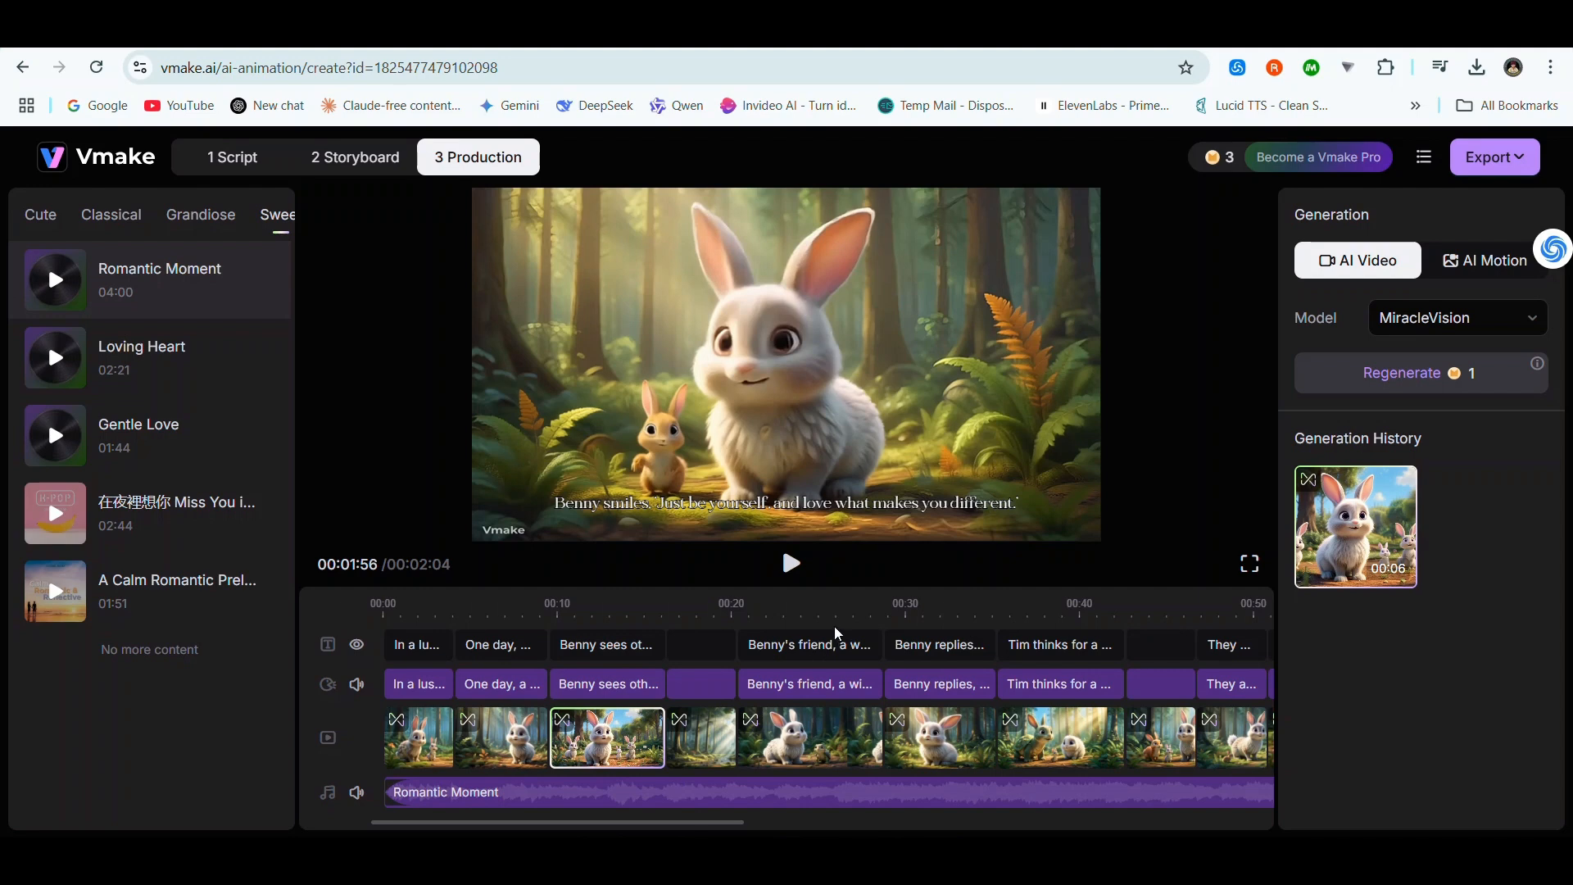
click(791, 566)
click(792, 566)
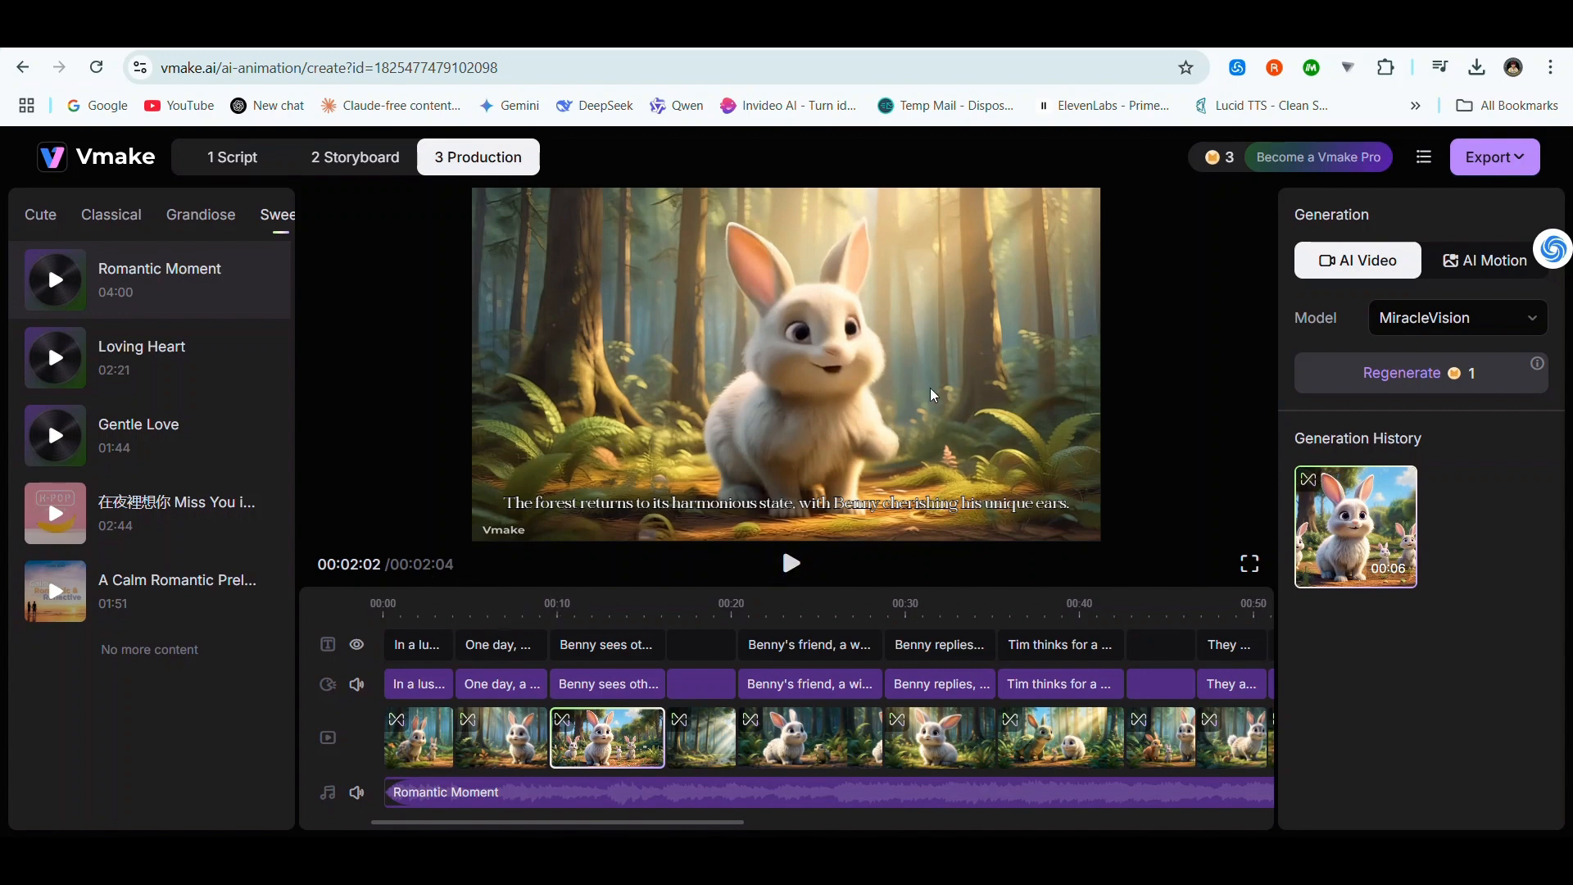
click(1493, 168)
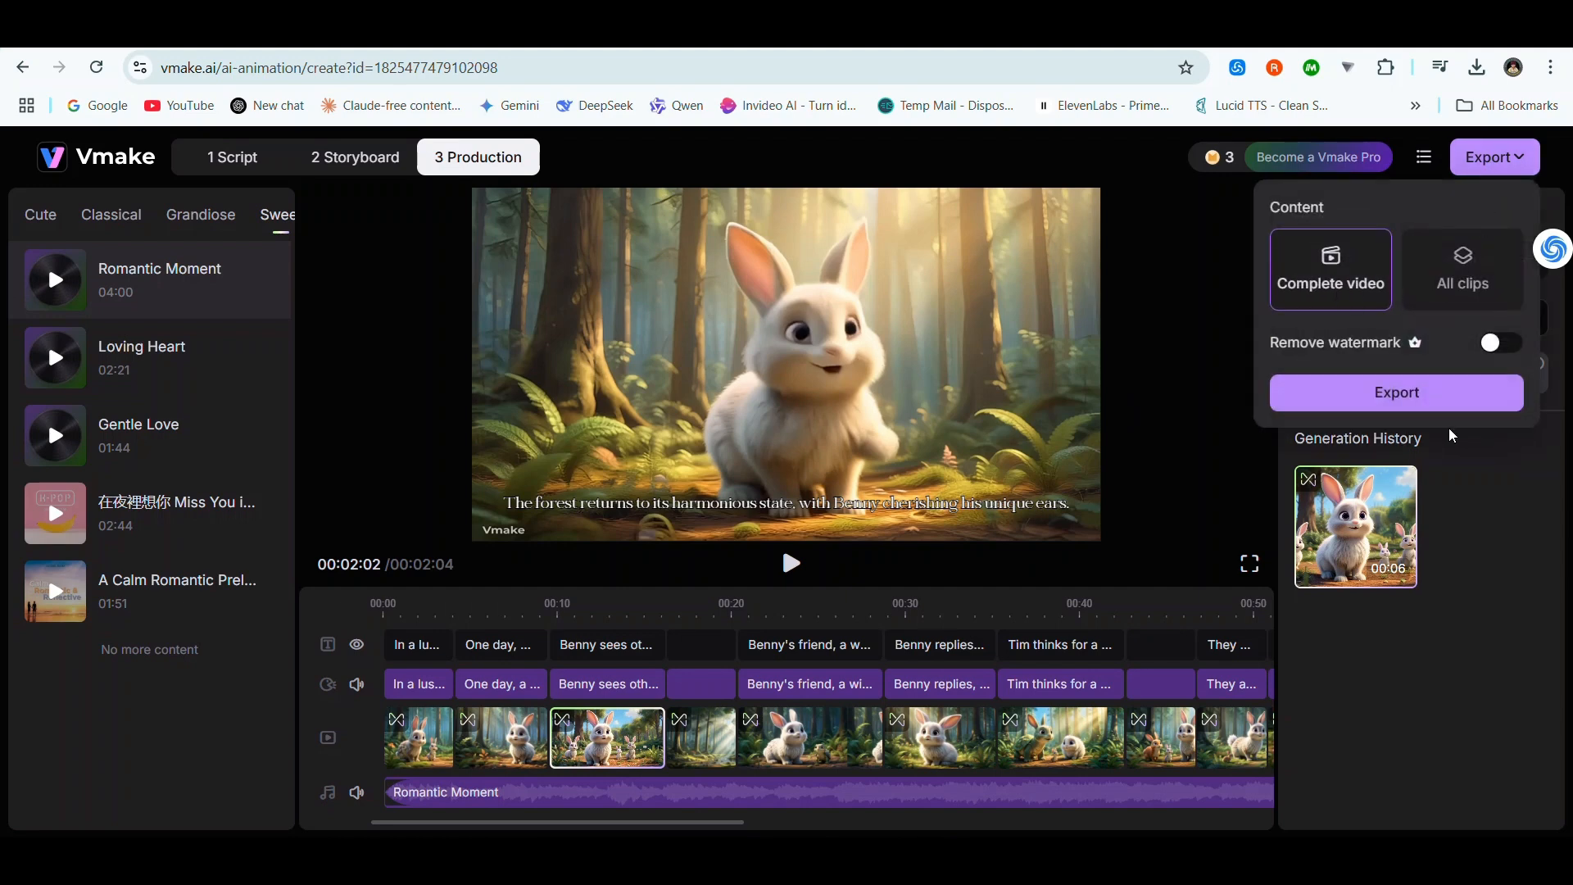
click(1403, 399)
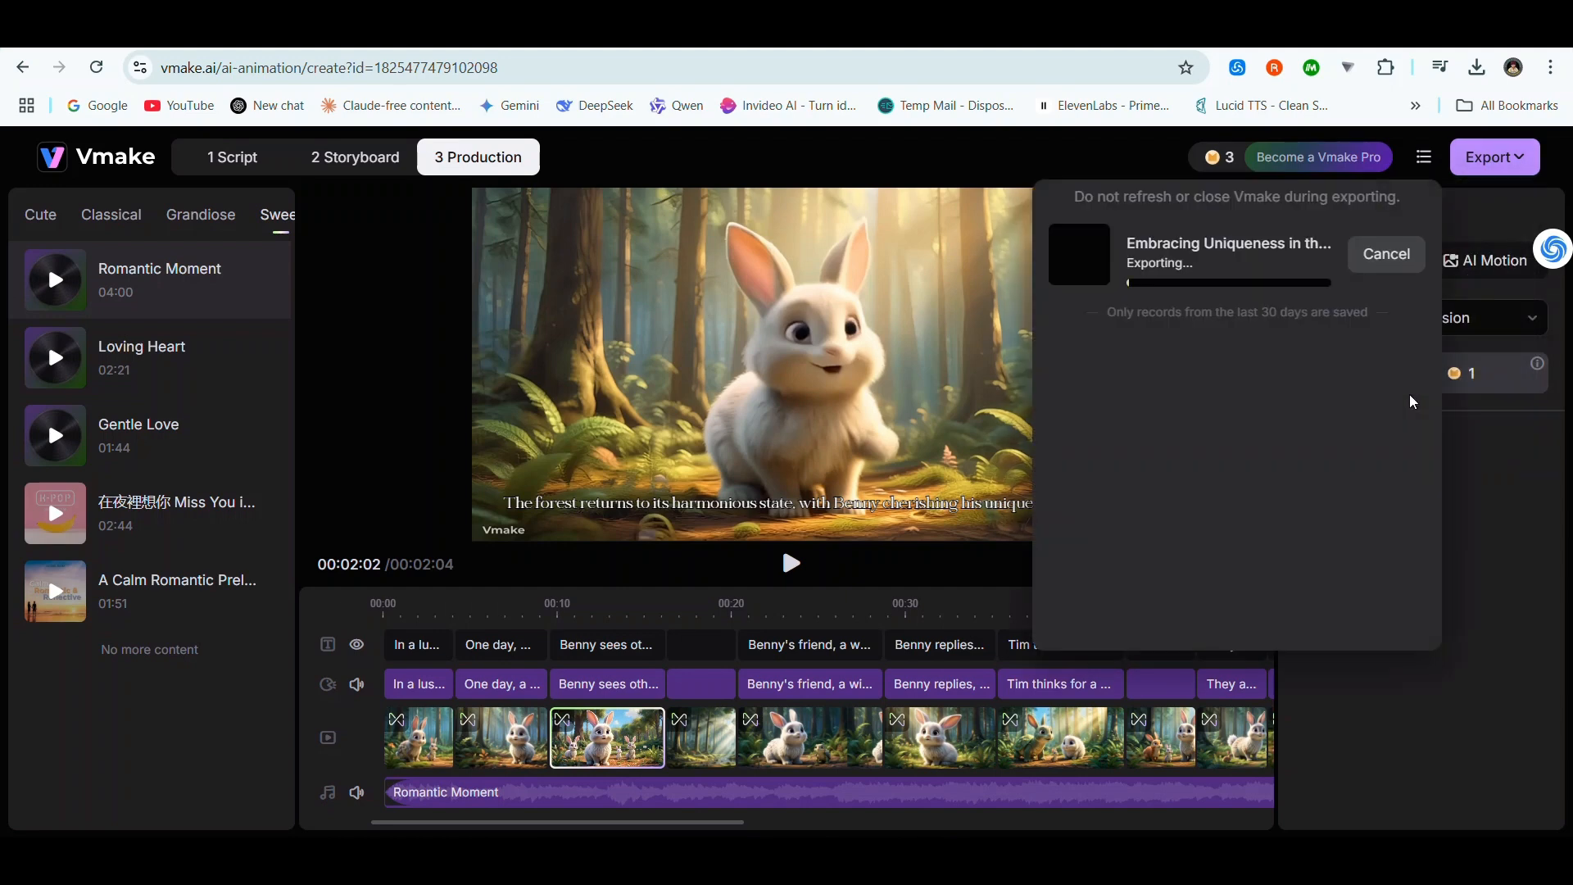